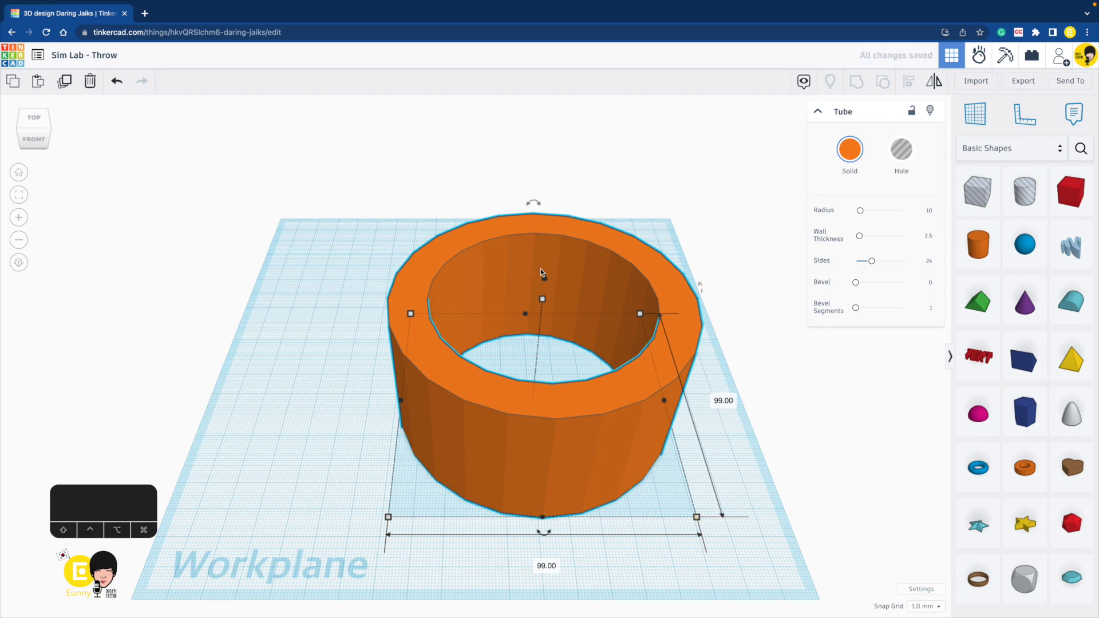
Lower the tube's height to make a shallow ring and set its wall thickness to 0.5
drag(544, 300, 542, 396)
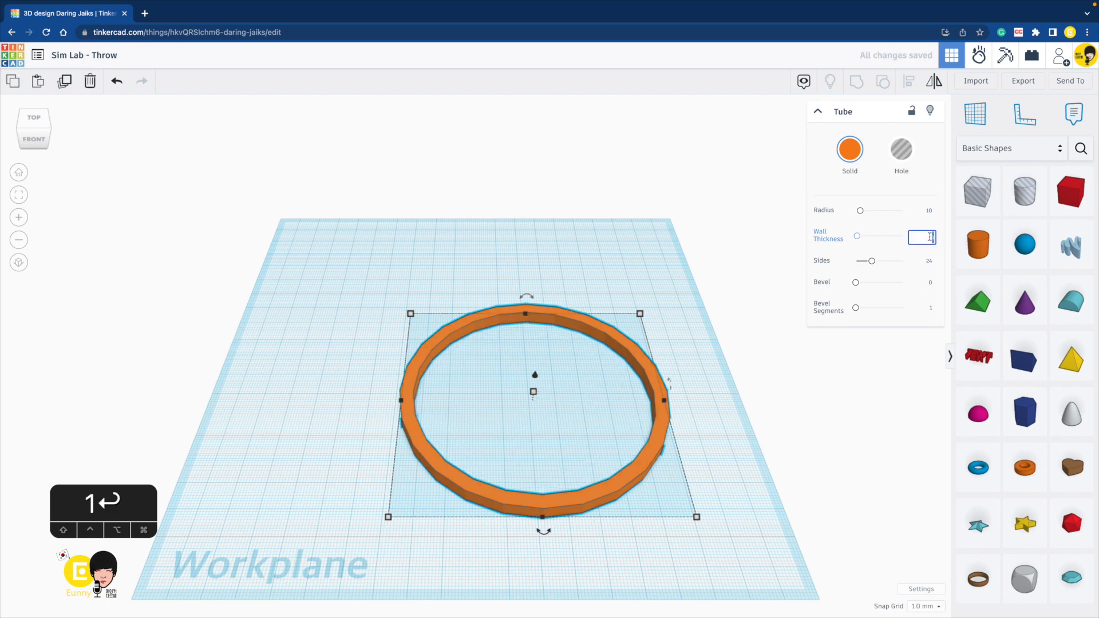
text(5)
key(Return)
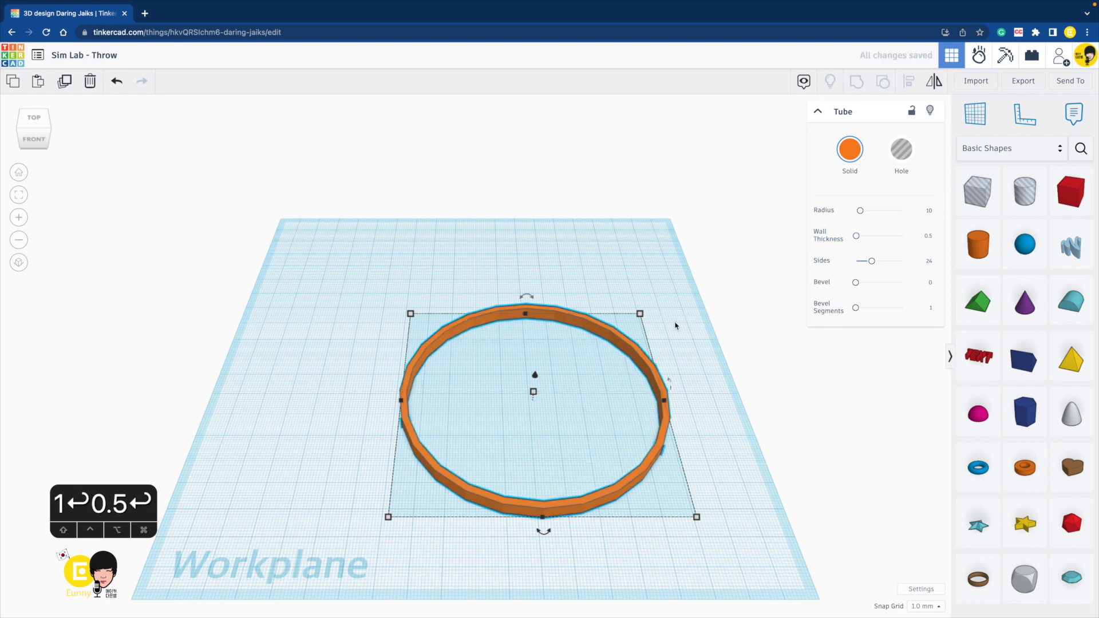
Move the ring 25 mm left and 21 mm toward the back of the workplane
click(700, 345)
right_drag(702, 346, 700, 366)
drag(659, 390, 588, 348)
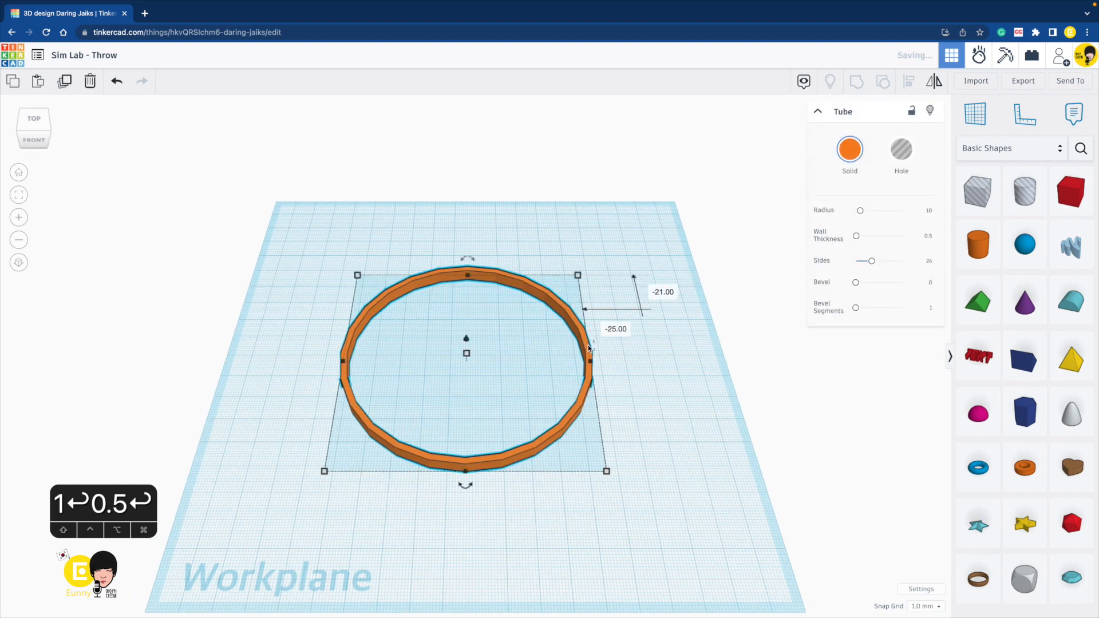
Duplicate the ring, enlarging the copy proportionally about its centre to 147 mm wide with a wall thickness of 0.1
key(ctrl+d)
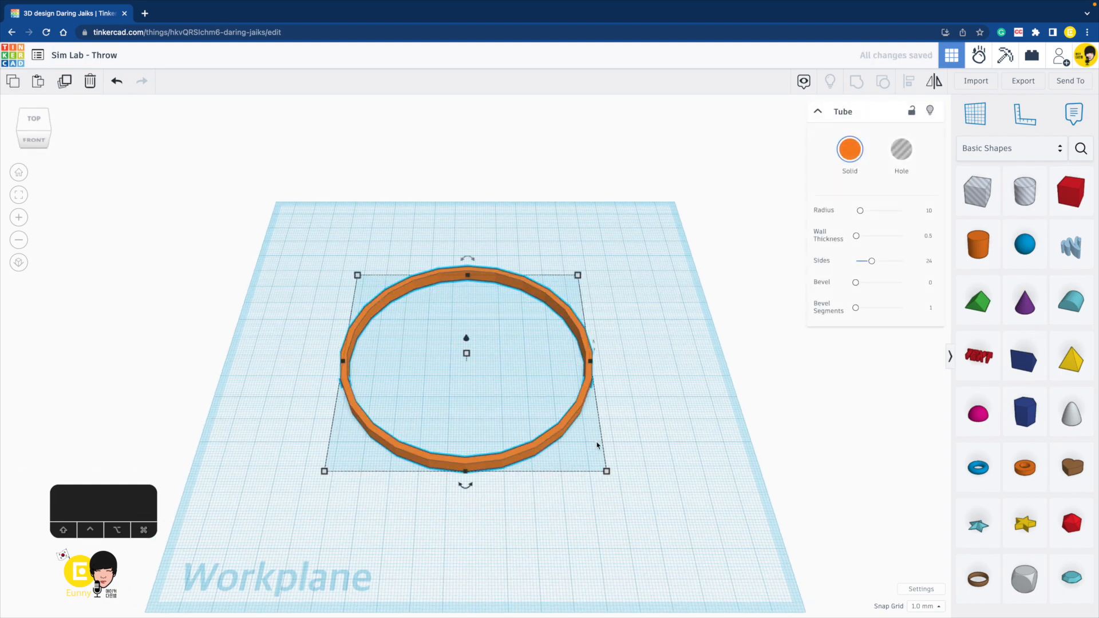
alt+shift+drag(607, 471, 681, 498)
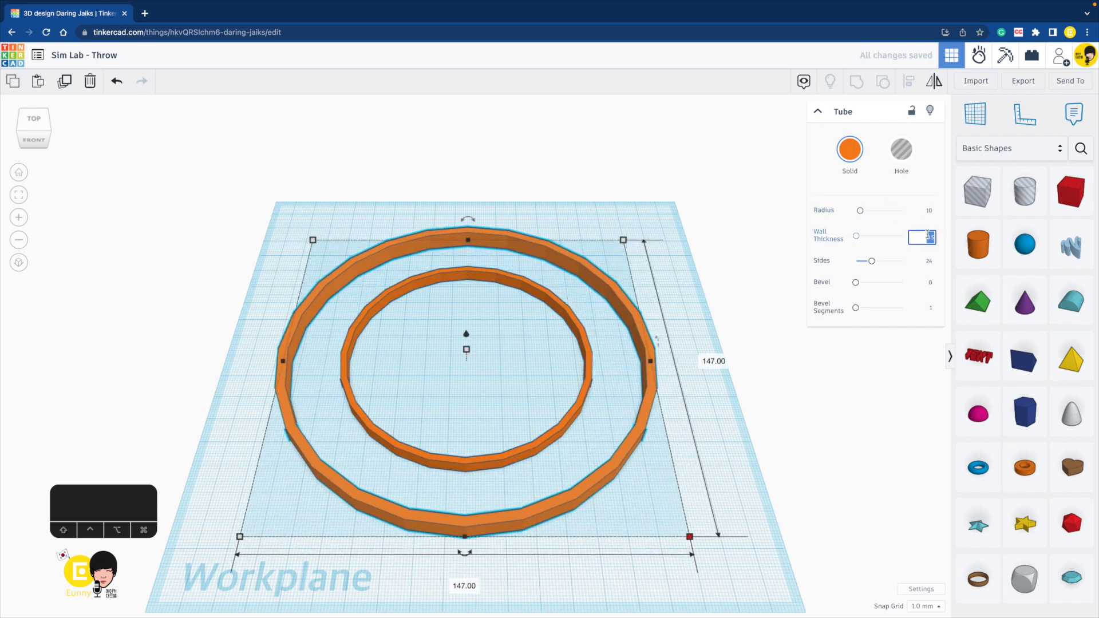
key(BackSpace)
key(BackSpace)
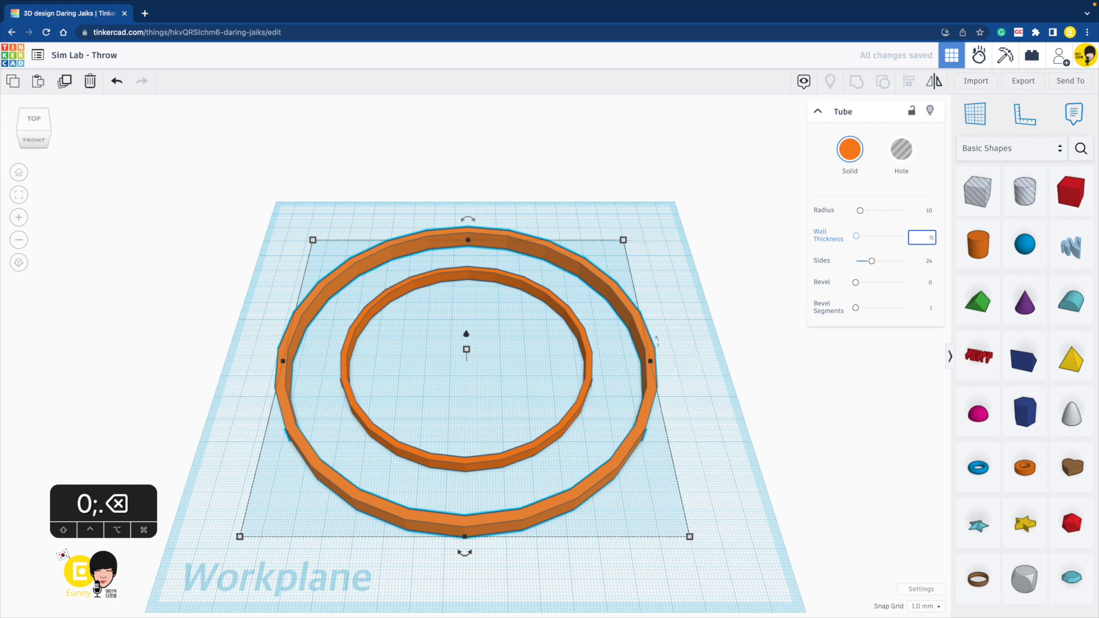
text(1)
key(BackSpace)
text(.1)
key(Return)
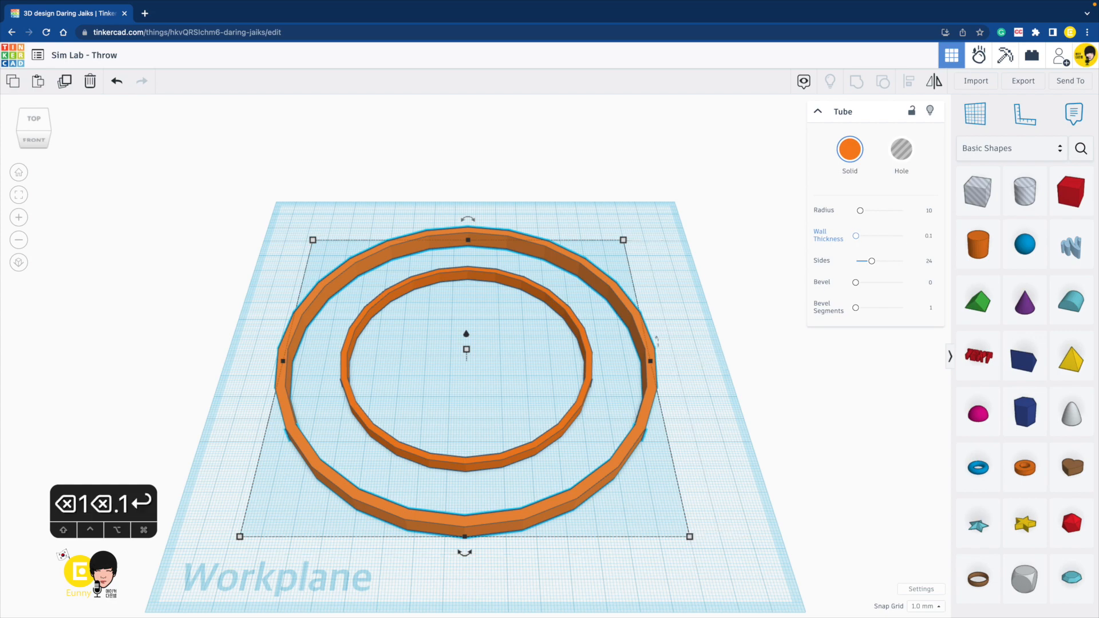
Create two more progressively larger concentric rings by repeating the duplication and enlargement
key(super+d)
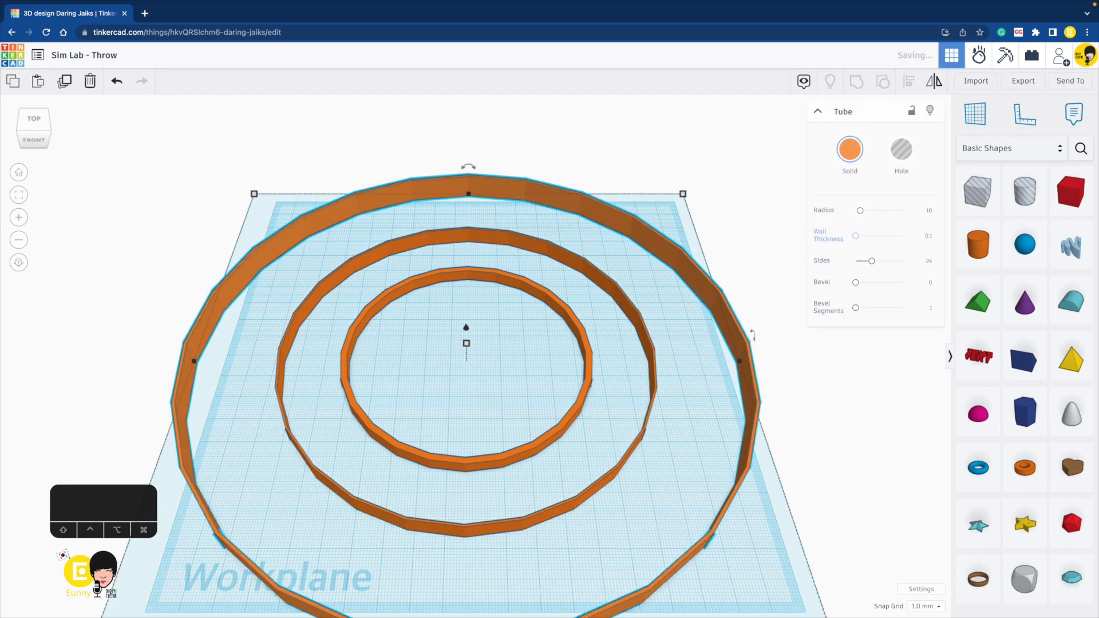
key(super+d)
click(643, 273)
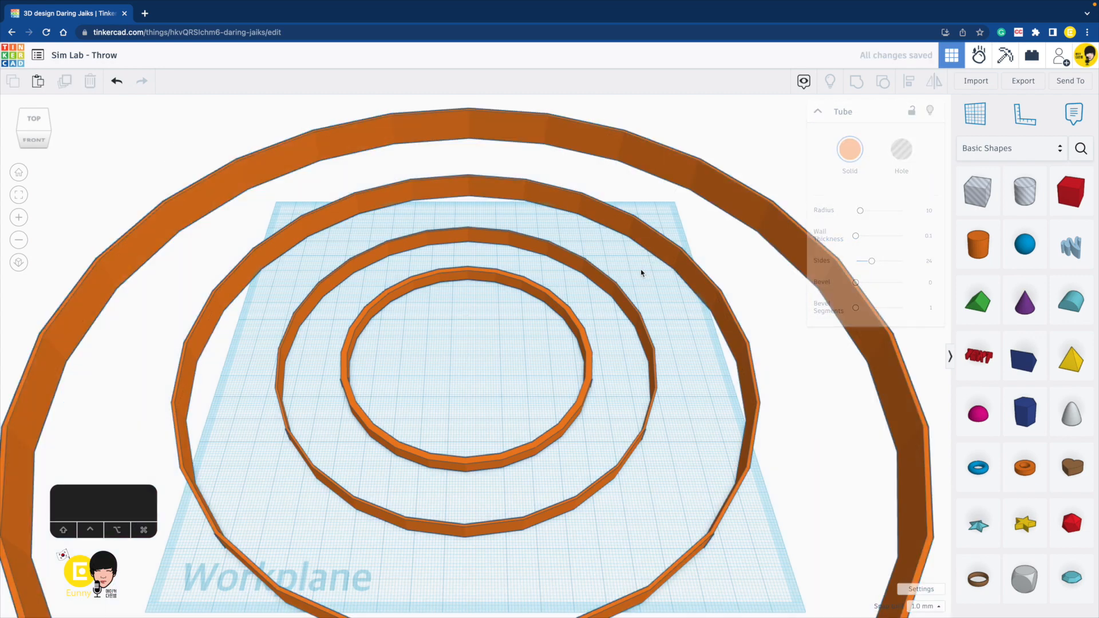
Set the innermost ring's wall thickness to 0.1
click(567, 306)
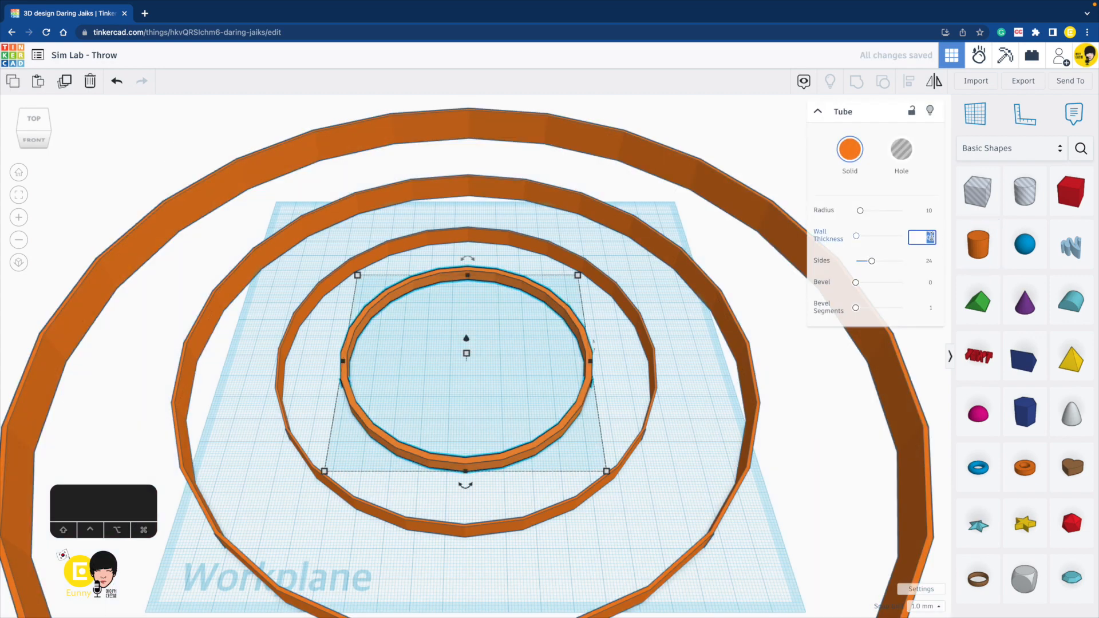
text(1)
key(Return)
scroll(545, 319, down, 5)
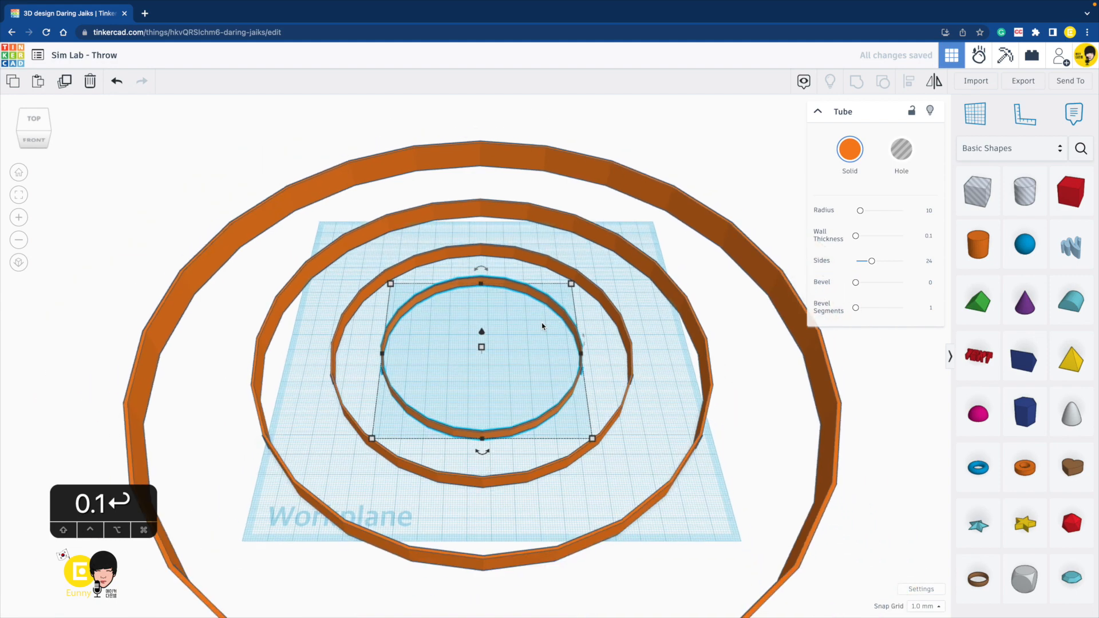
Shrink the third ring proportionally about its centre so it sits closer to the second ring
right_drag(736, 412, 737, 440)
click(677, 422)
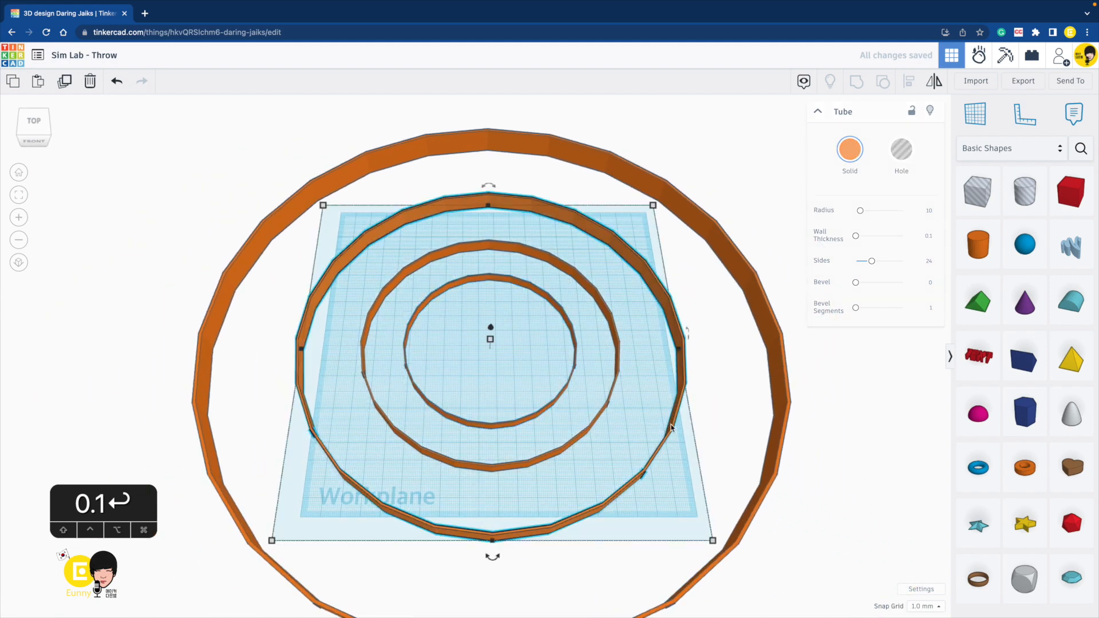
alt+shift+drag(712, 540, 681, 521)
Shrink the outermost ring proportionally about its centre so it sits just outside the third ring
click(757, 518)
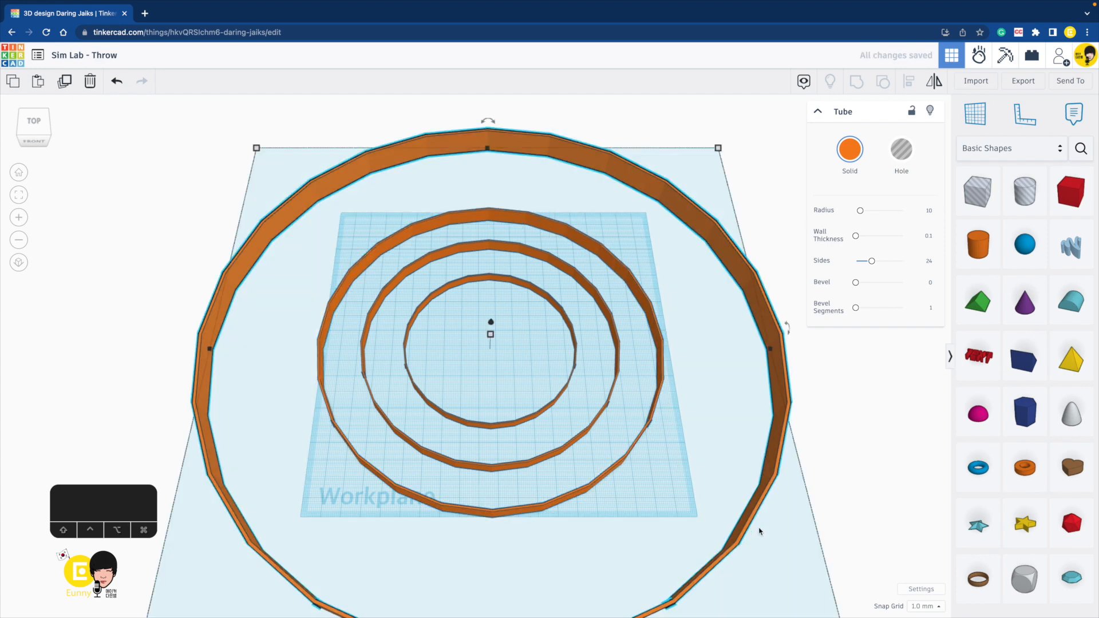
scroll(768, 525, down, 2)
alt+shift+drag(724, 192, 683, 271)
click(577, 358)
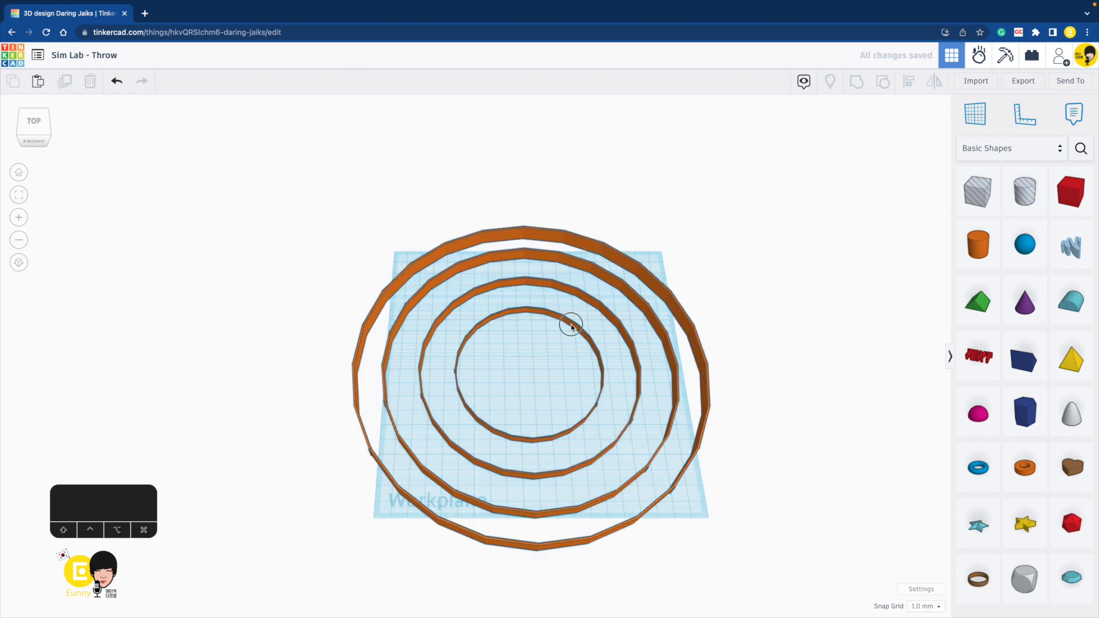
Duplicate the innermost ring and shrink the copy proportionally about its centre to about 47 mm wide
click(571, 327)
key(super+d)
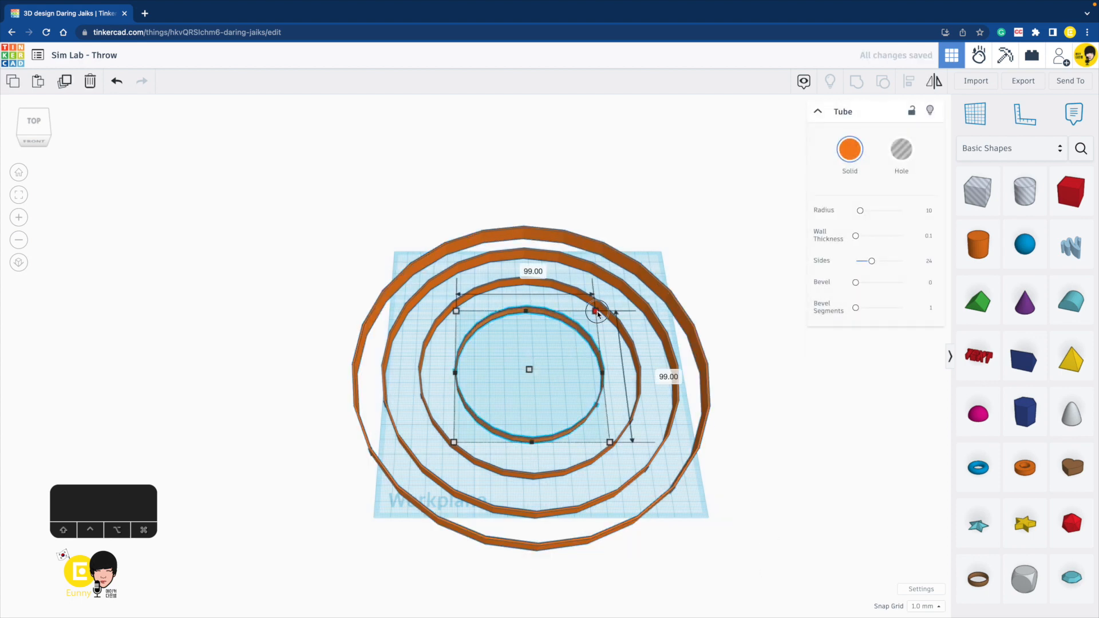
alt+shift+drag(598, 313, 564, 372)
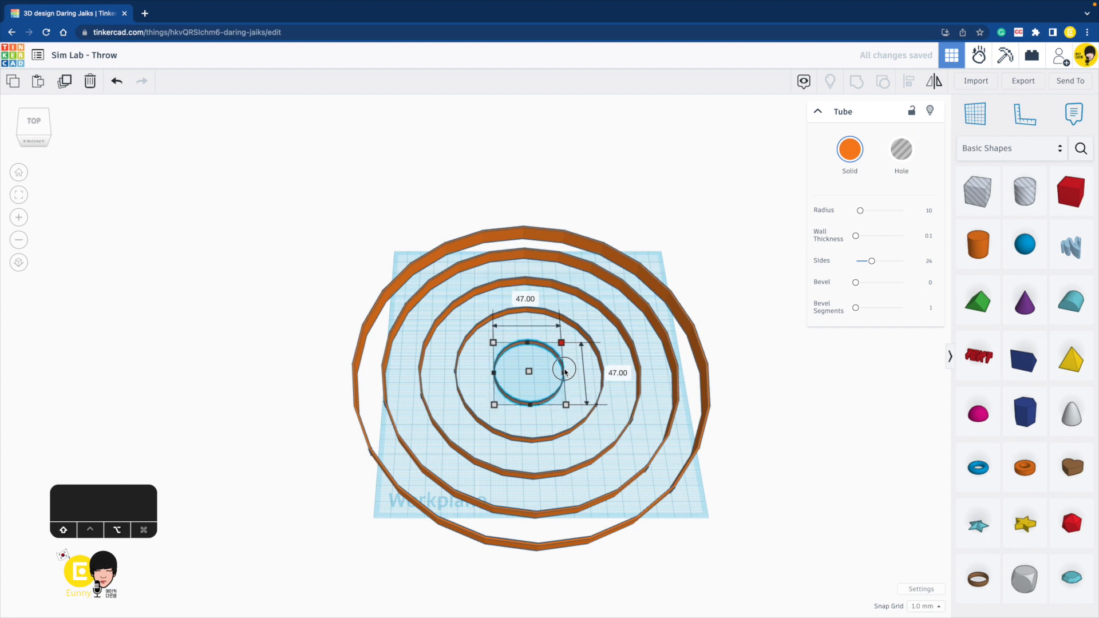
Set the overall height of all five selected rings to 50 mm
drag(776, 503, 530, 383)
right_drag(750, 357, 754, 290)
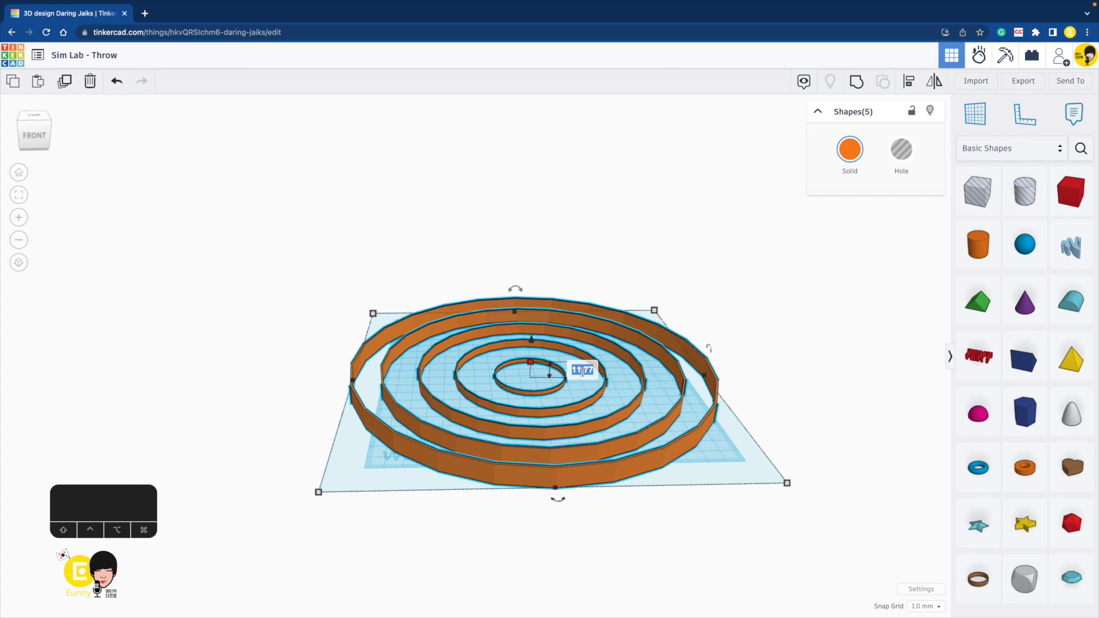
key(Return)
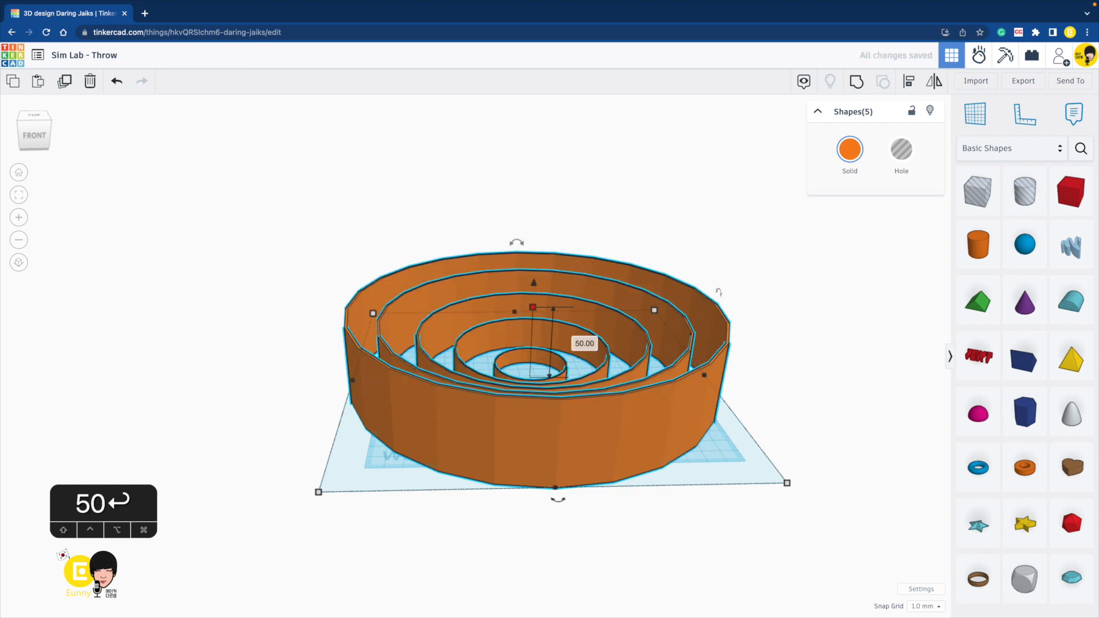
click(792, 326)
Set the height of each of the three innermost rings to 20 mm
click(559, 372)
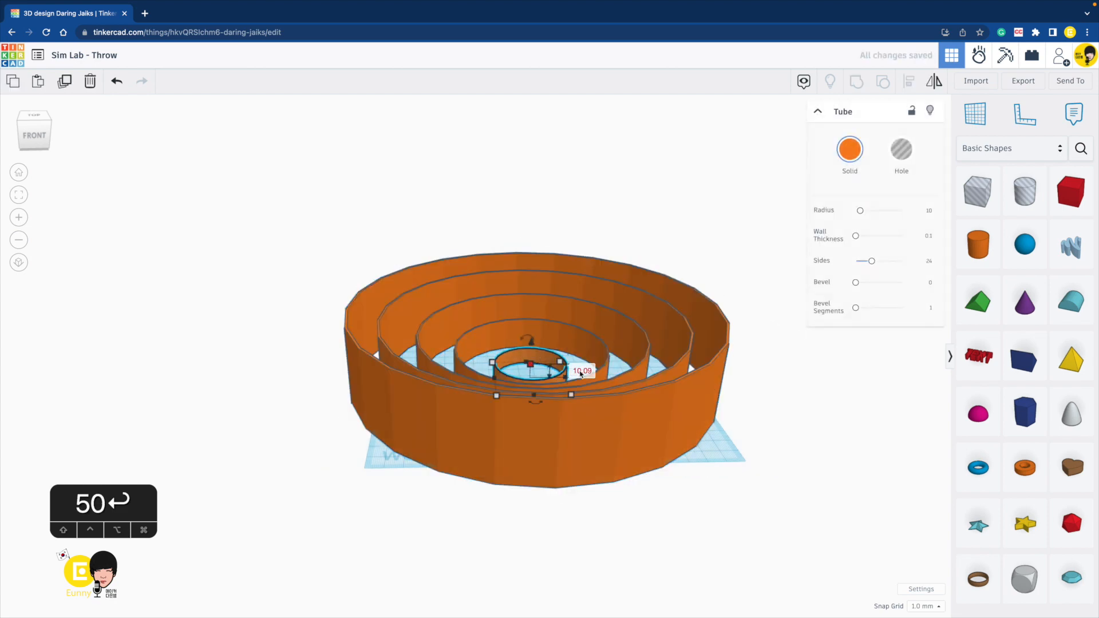
text(20)
key(Return)
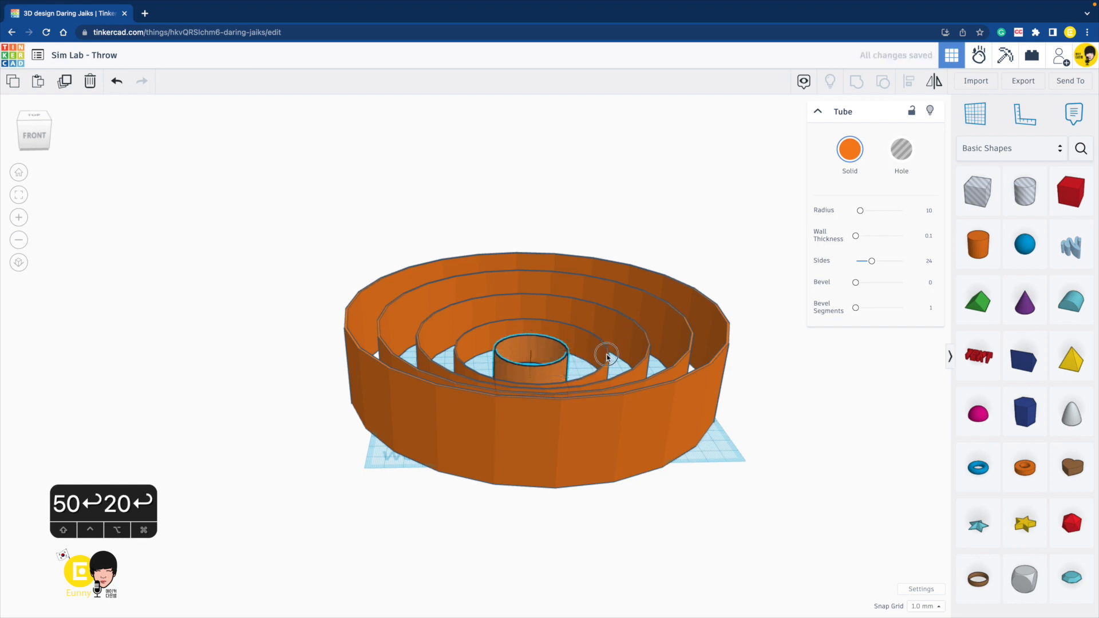
click(598, 367)
text(20)
key(Return)
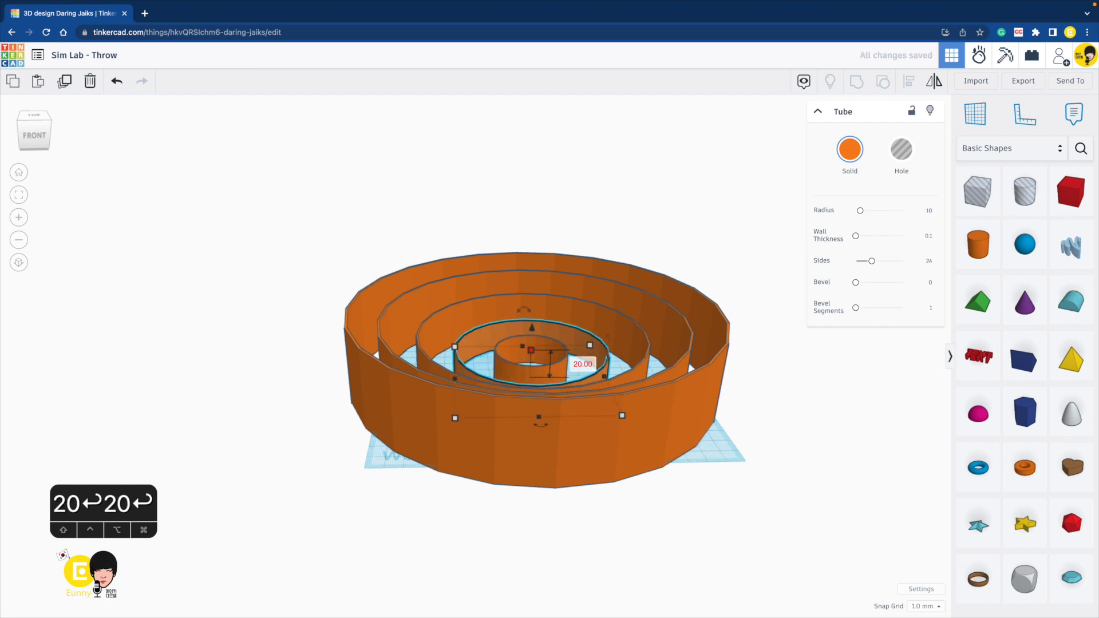
click(534, 336)
text(20)
key(Return)
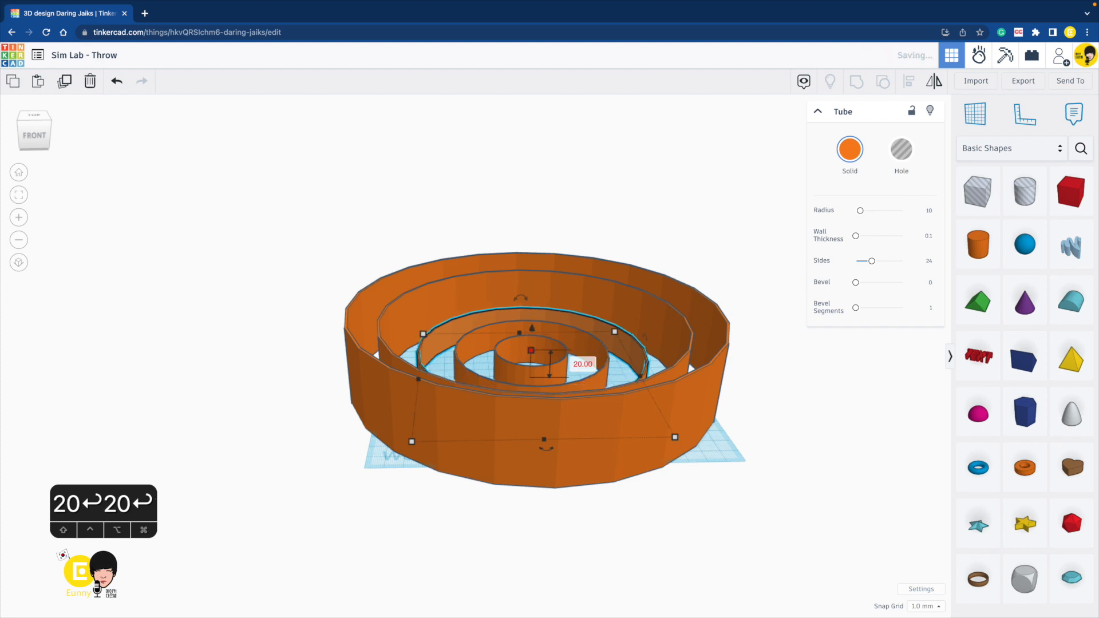
Set the height of each of the two outermost rings to 20 mm
click(686, 346)
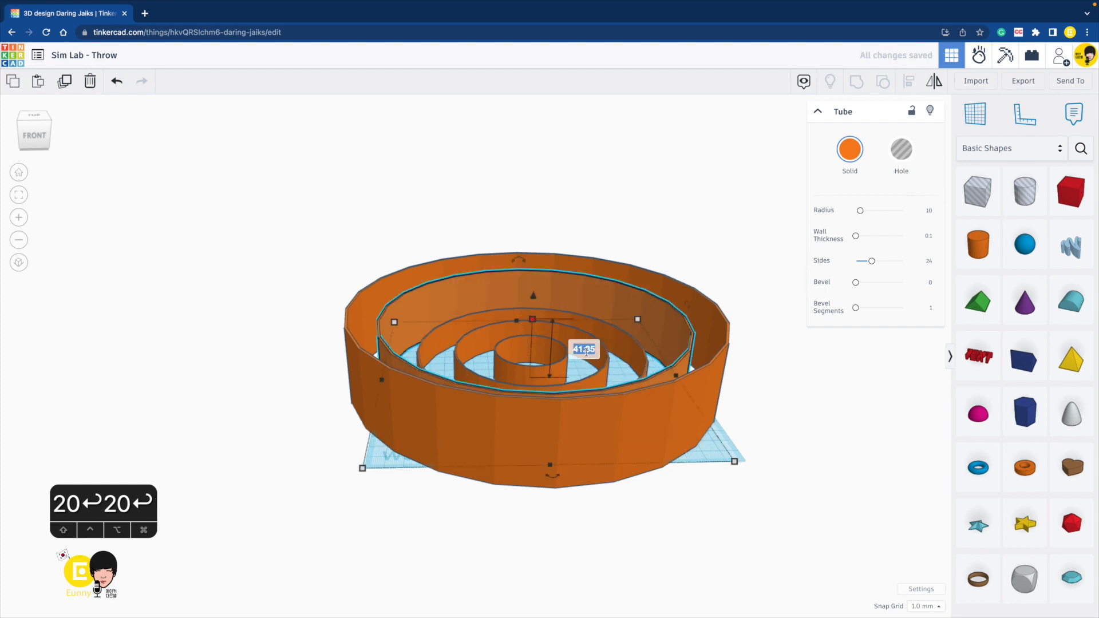
text(20)
key(Return)
click(725, 356)
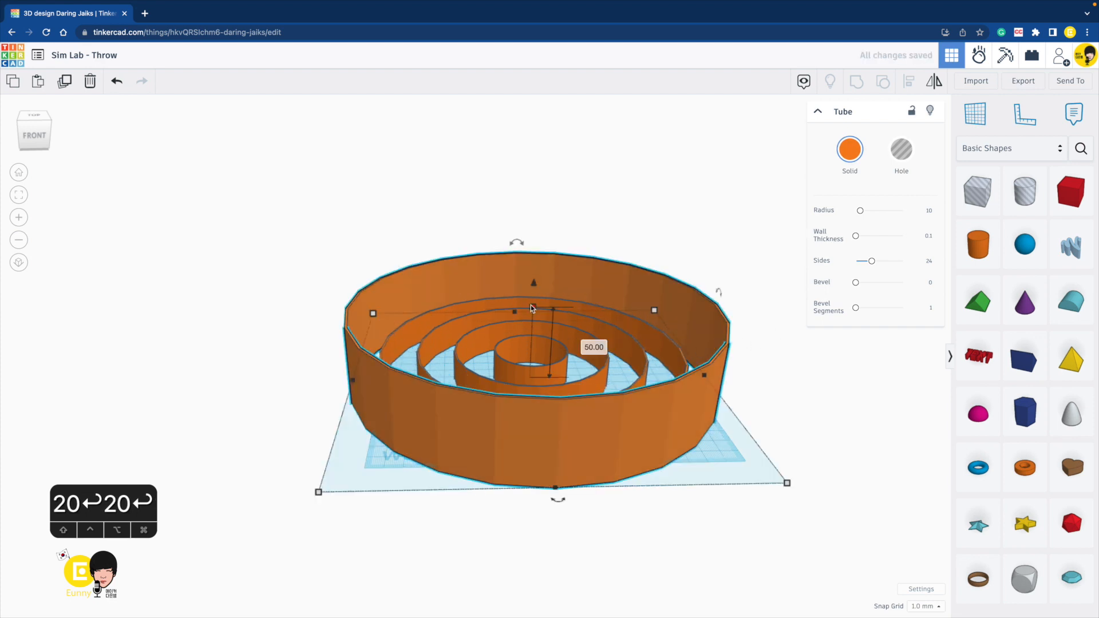
click(575, 342)
text(20)
key(Return)
click(651, 228)
Add a text shape reading 5 and place it at the front of the band inside the outermost ring
right_drag(651, 229, 644, 330)
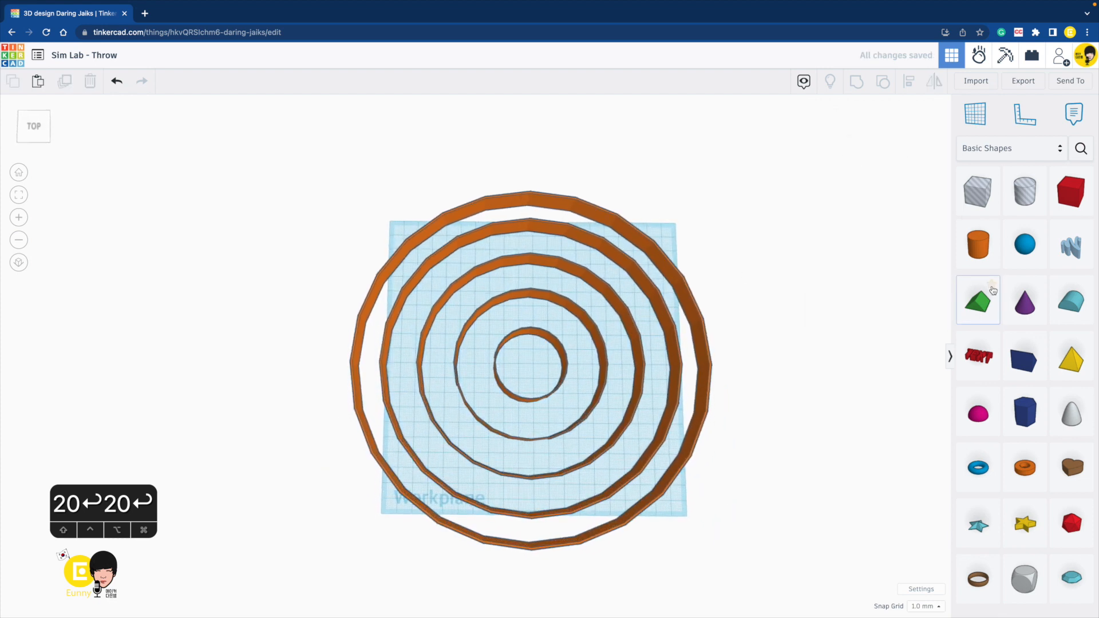
drag(960, 373, 796, 372)
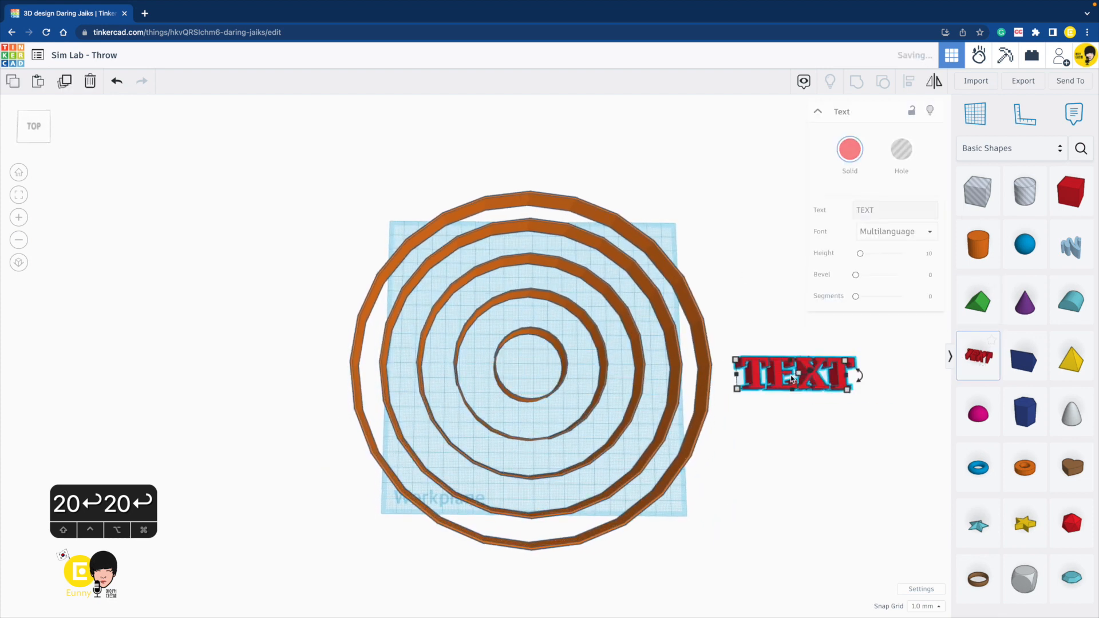
click(889, 208)
key(BackSpace)
key(BackSpace)
key(BackSpace)
key(BackSpace)
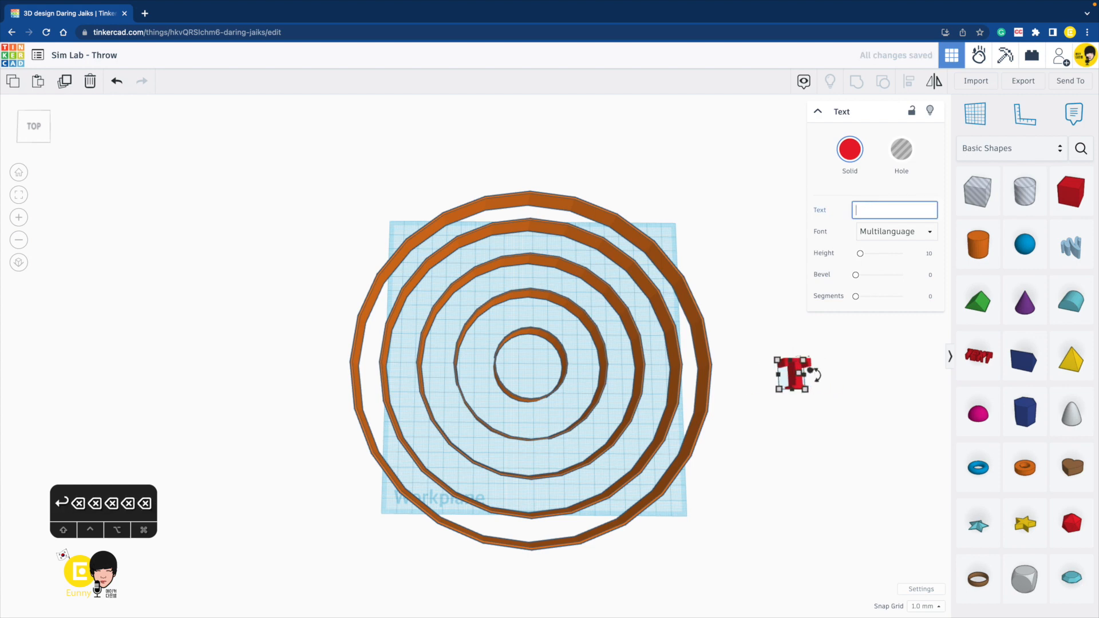
text(5)
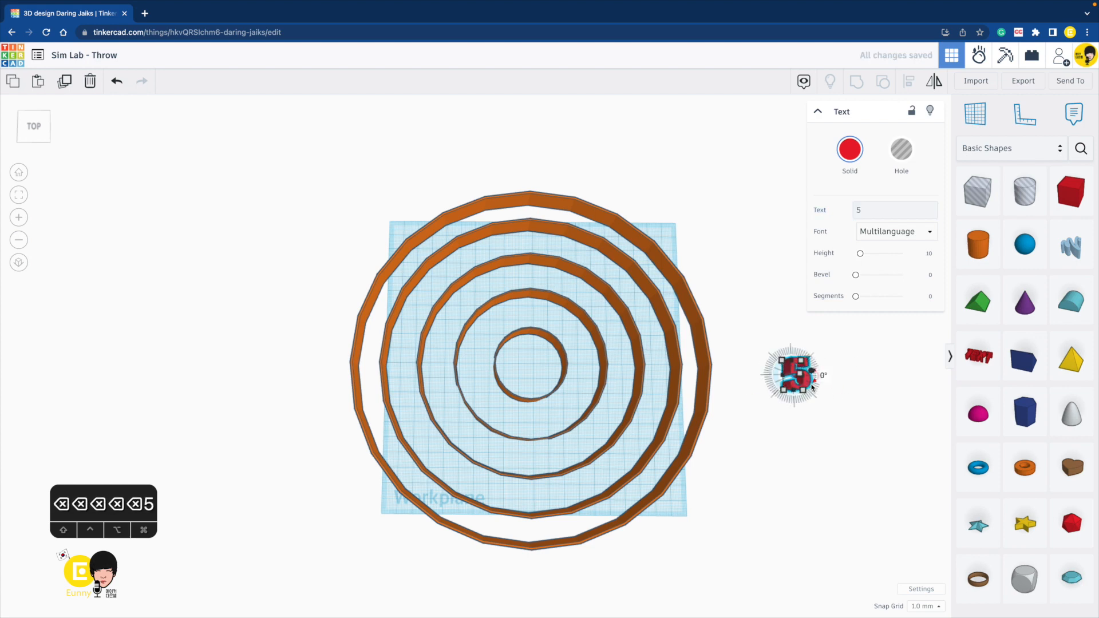
drag(796, 375, 511, 564)
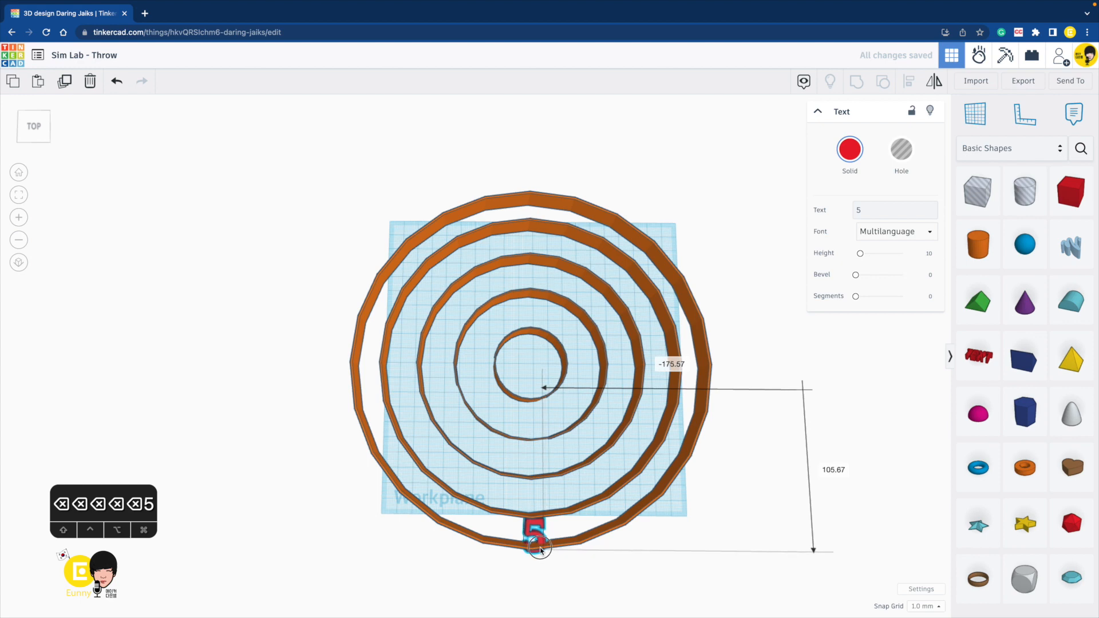
right_drag(610, 563, 567, 535)
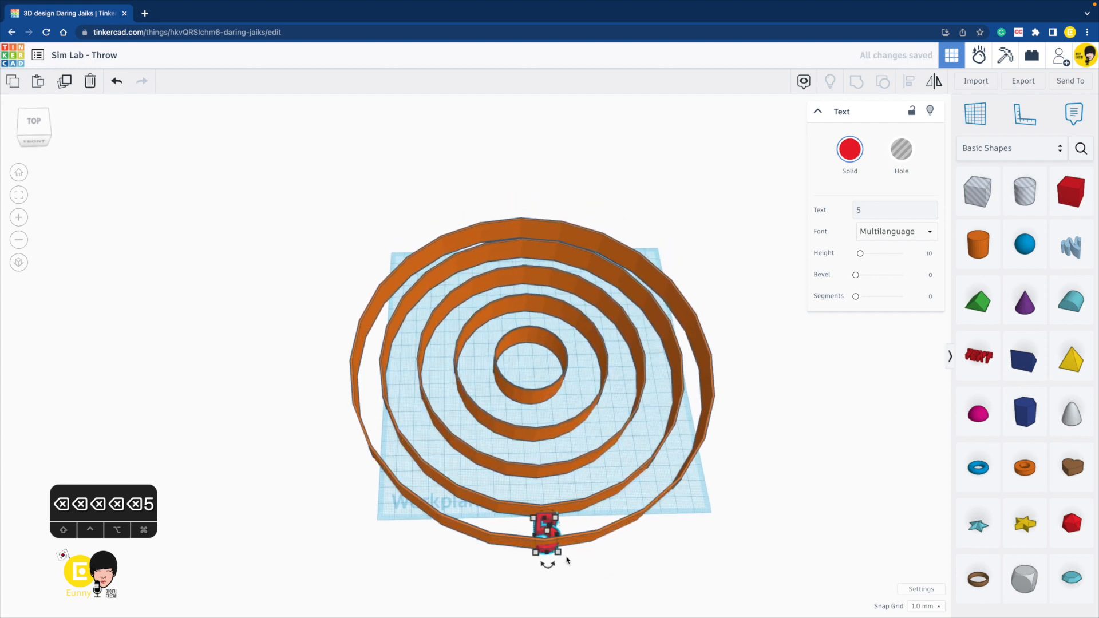
Place a copy of the 5 in the next band inward, changing it to an orange 10
drag(549, 547, 541, 485)
scroll(553, 536, up, 3)
click(893, 210)
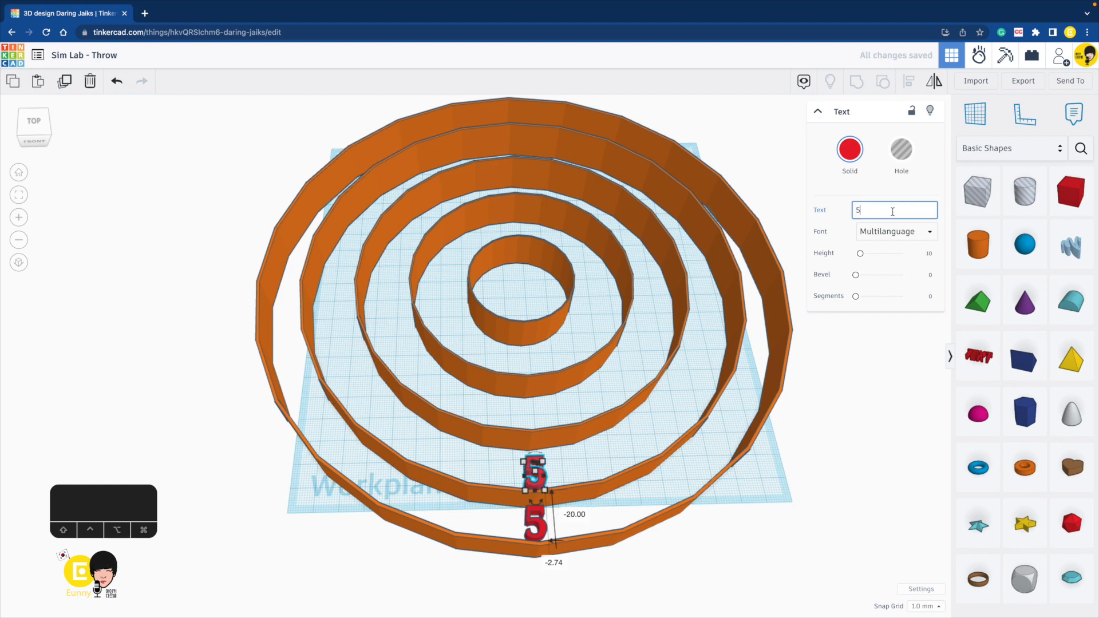
text(10)
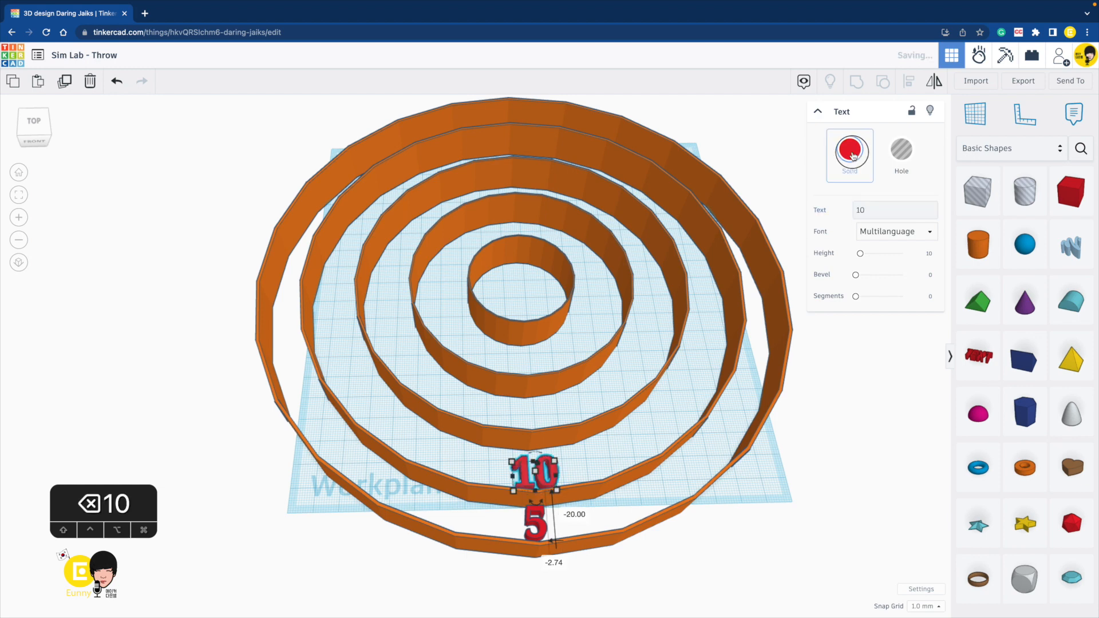
click(851, 151)
click(858, 247)
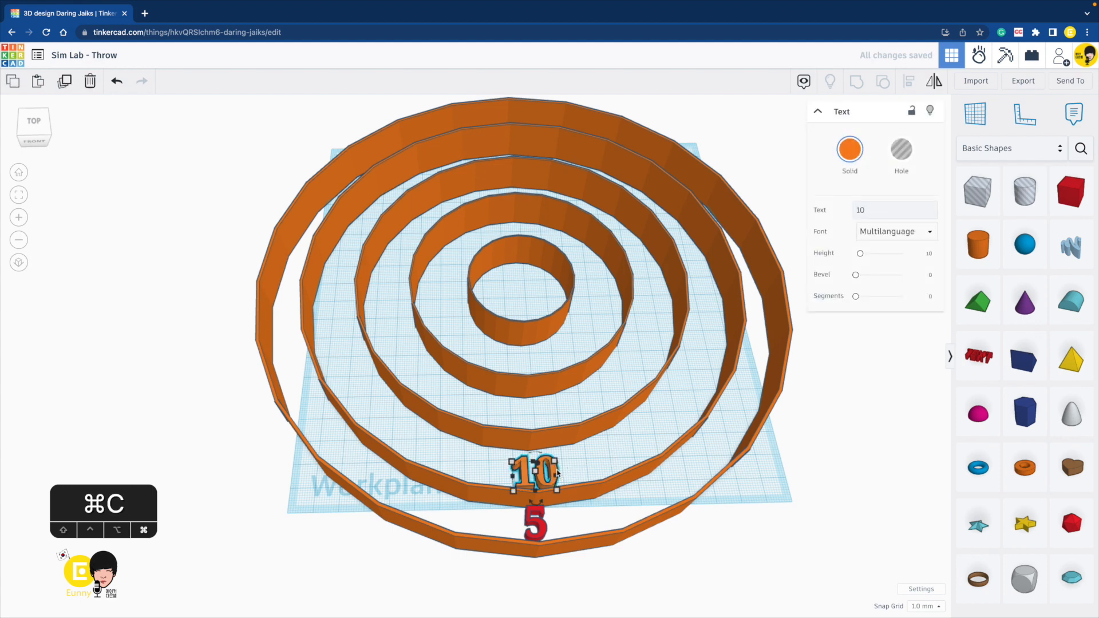
Place a copy of the 10 in the next band inward and change it to a yellow 15
key(super+v)
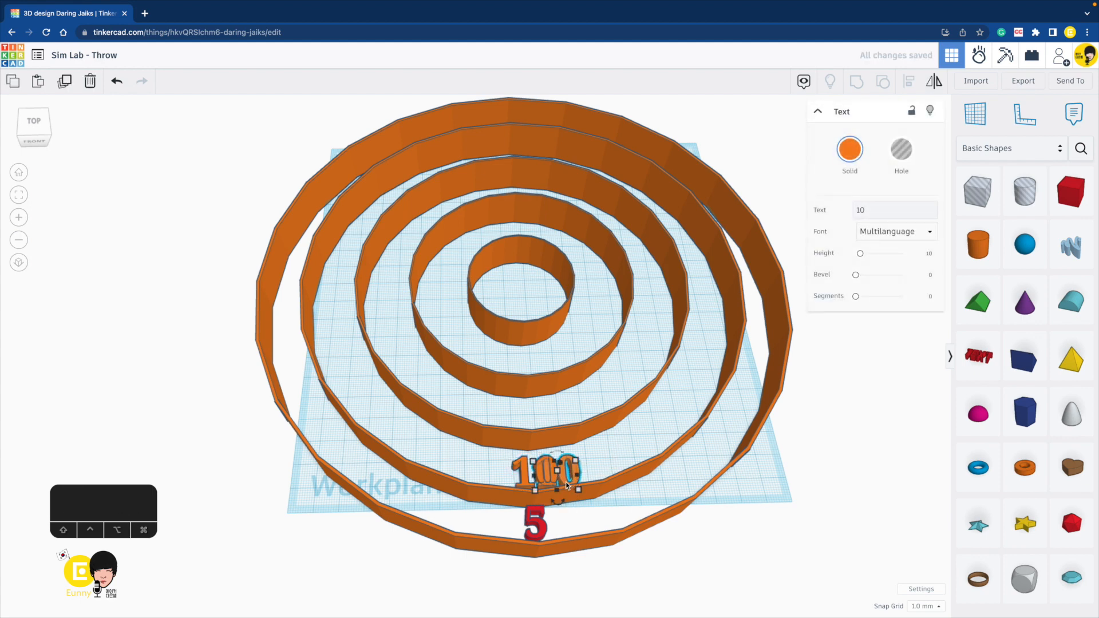
drag(567, 486, 540, 431)
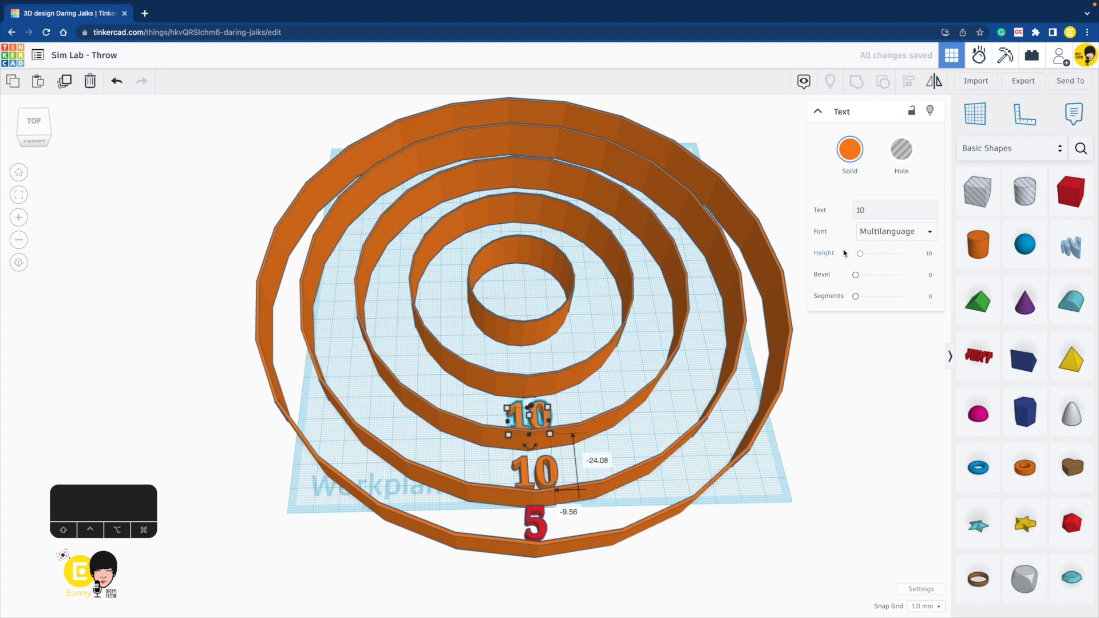
click(887, 209)
key(BackSpace)
text(5)
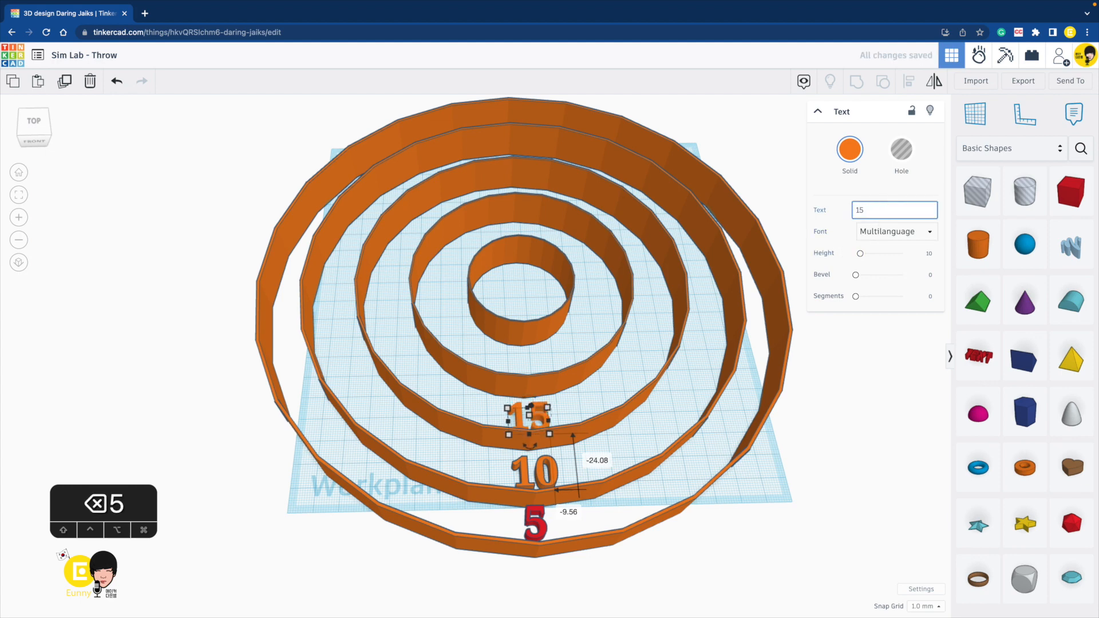
click(858, 167)
click(877, 248)
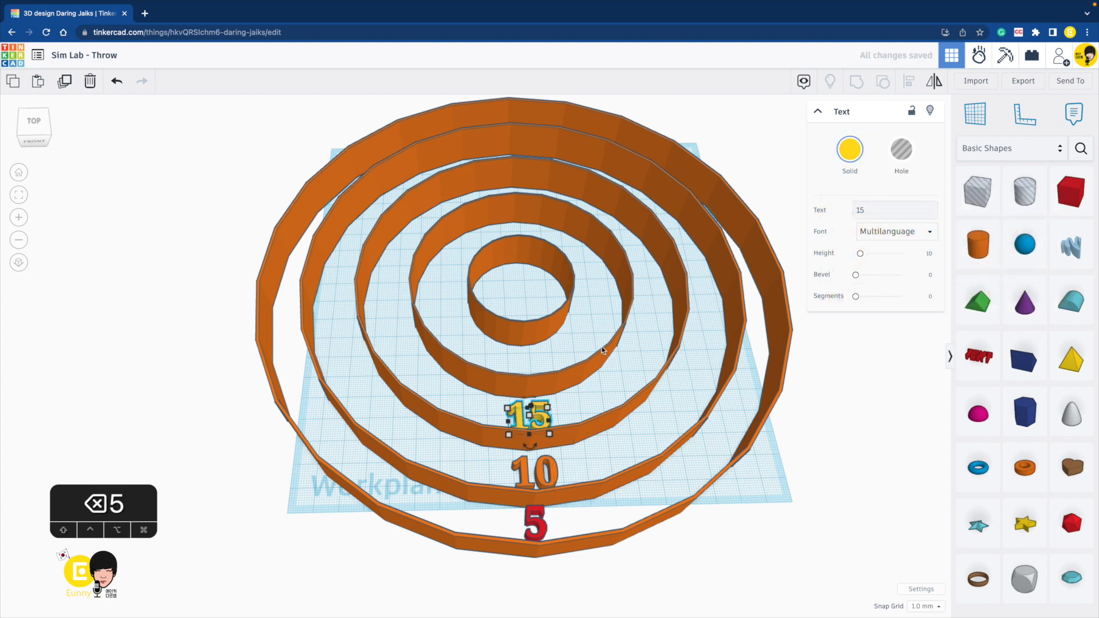
click(585, 330)
Place a copy of the 15 in the band around the innermost ring and change it to a green 20
click(544, 420)
key(super+v)
drag(563, 419, 537, 364)
click(881, 211)
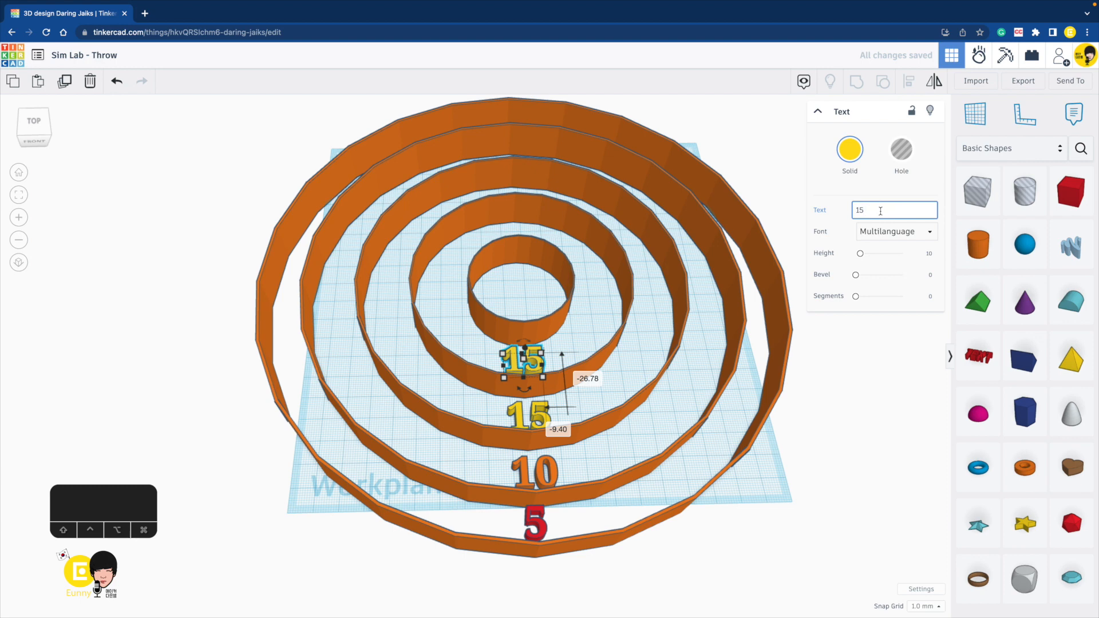
key(BackSpace)
key(BackSpace)
key(BackSpace)
text(20)
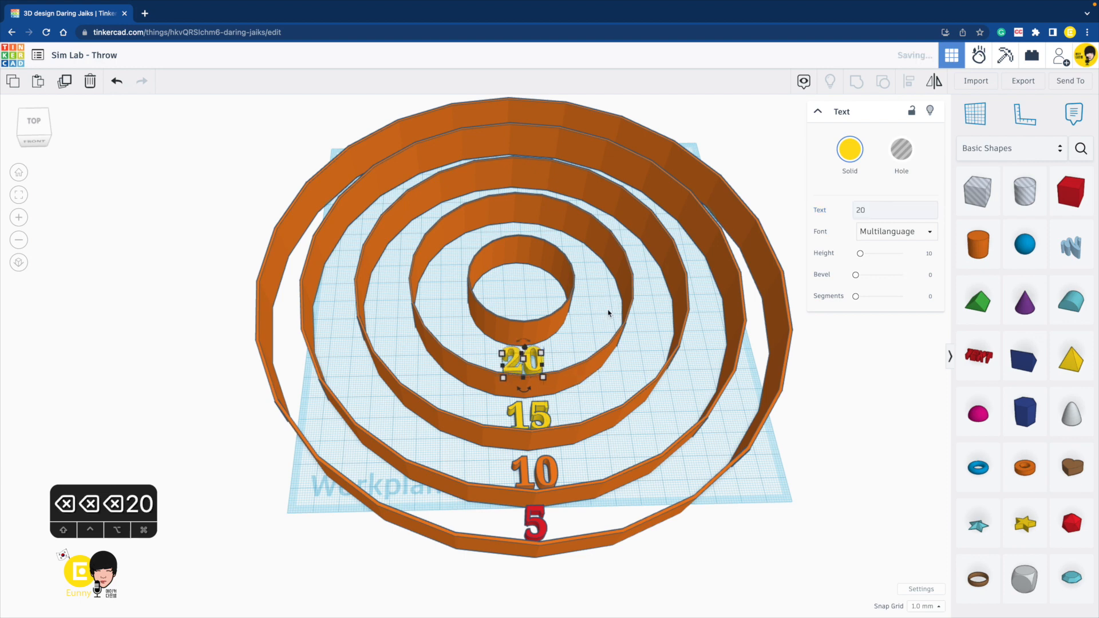
click(850, 149)
click(897, 248)
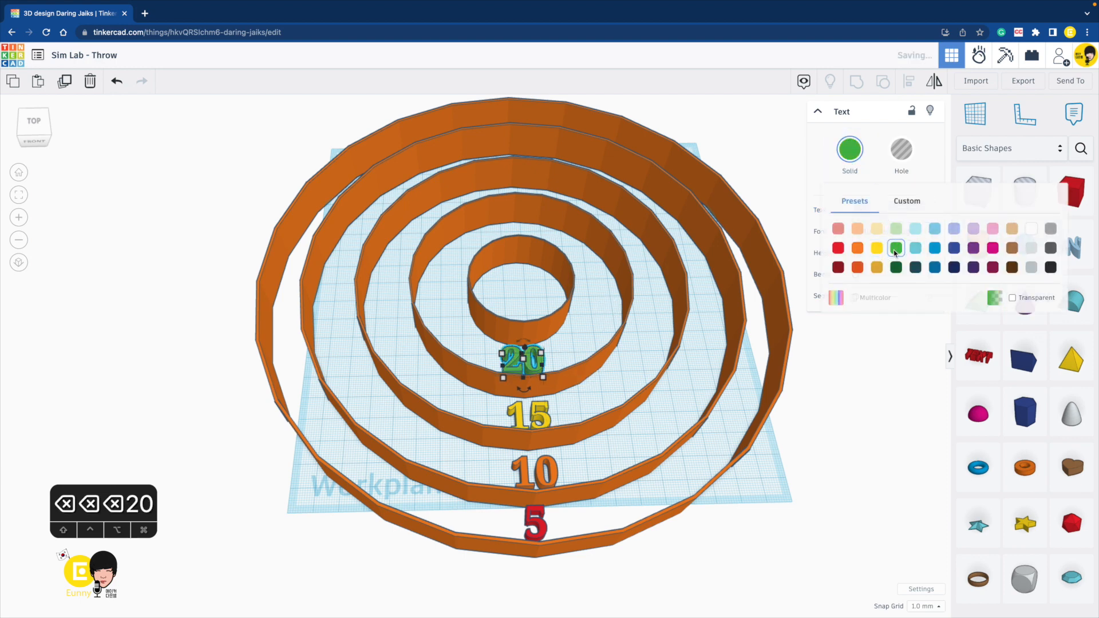
click(567, 333)
Place a copy of the 20 inside the innermost ring and change it to a blue 30
click(538, 366)
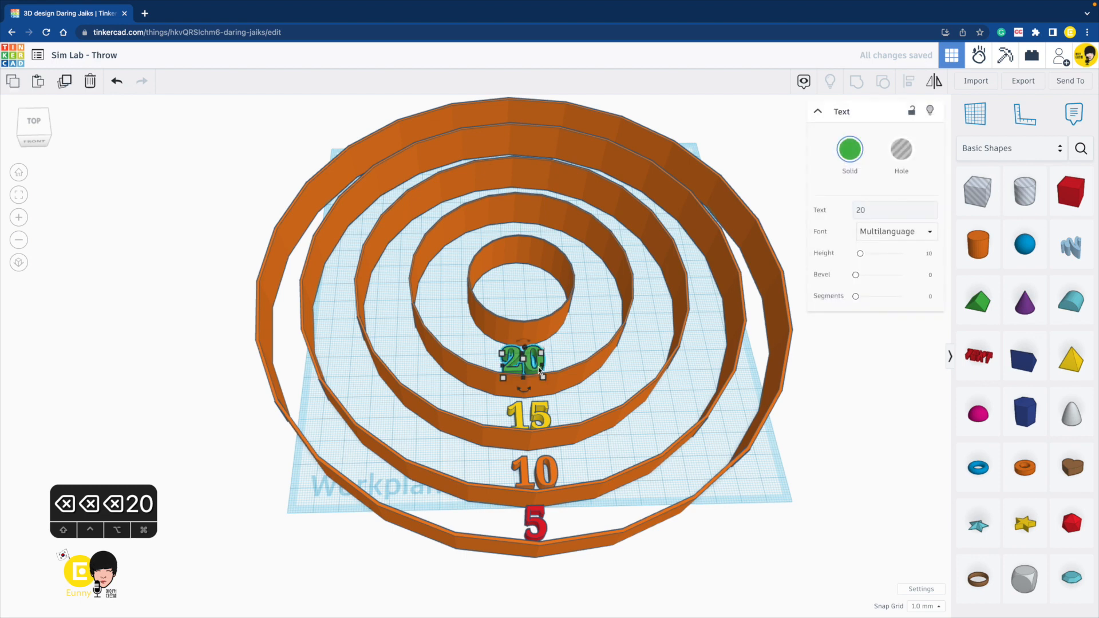
key(super+c)
key(super+v)
drag(558, 369, 542, 312)
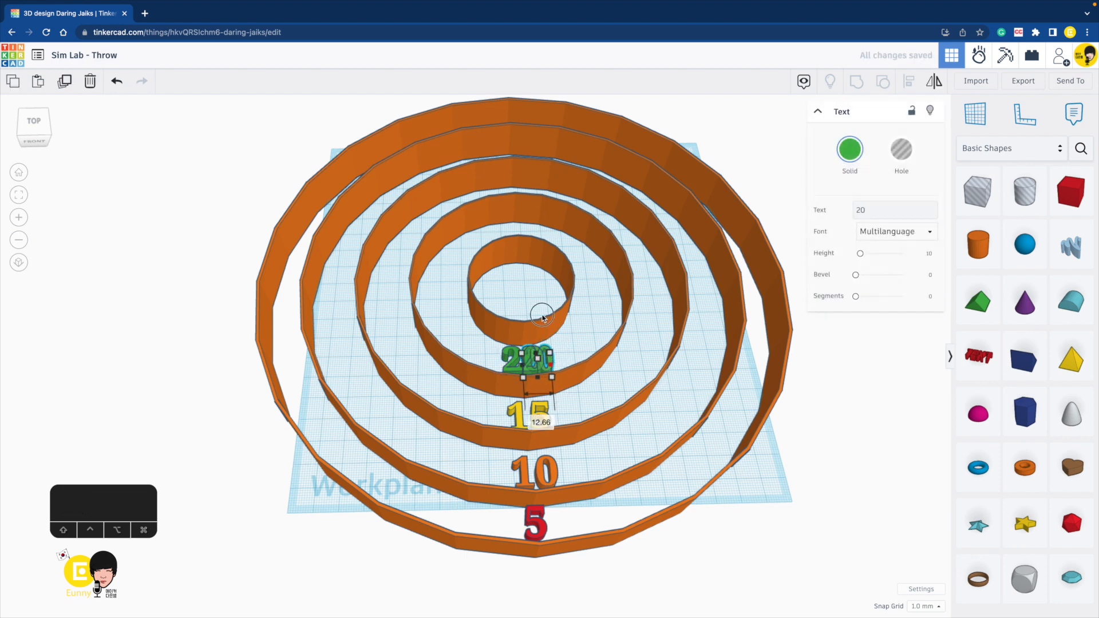
key(super+z)
drag(551, 368, 533, 303)
click(869, 211)
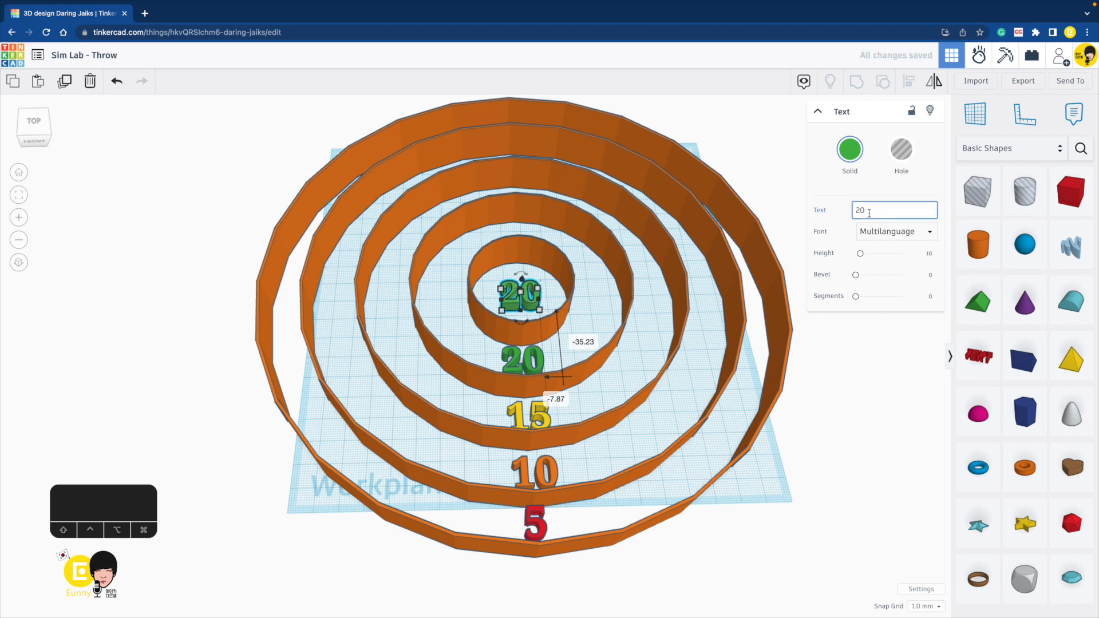
key(Left)
key(BackSpace)
text(3)
click(853, 165)
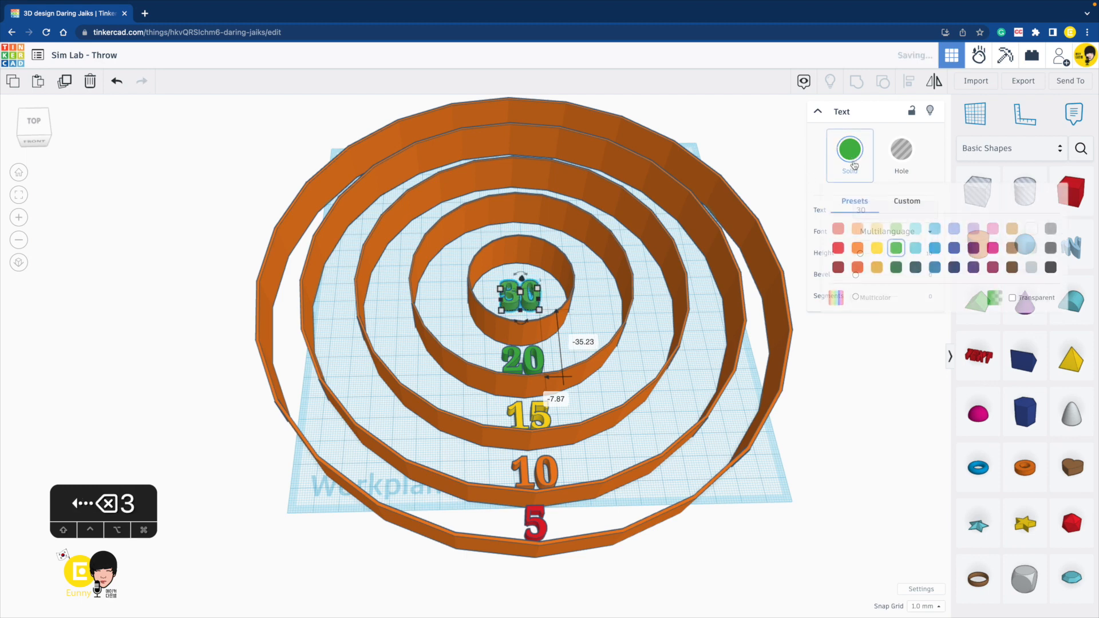
click(935, 248)
click(629, 283)
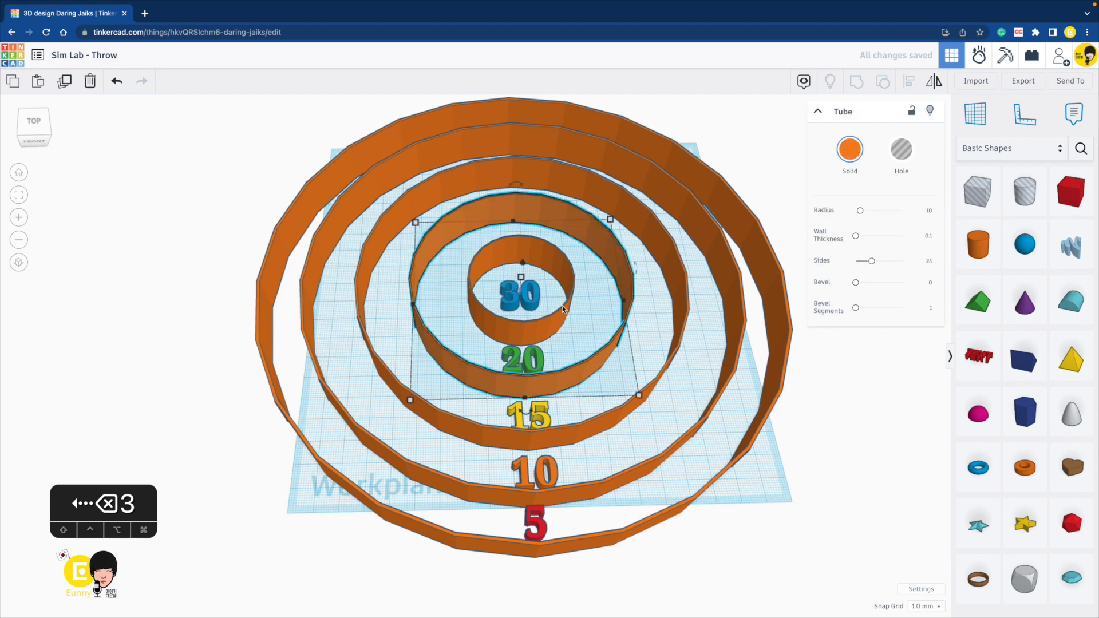
click(560, 311)
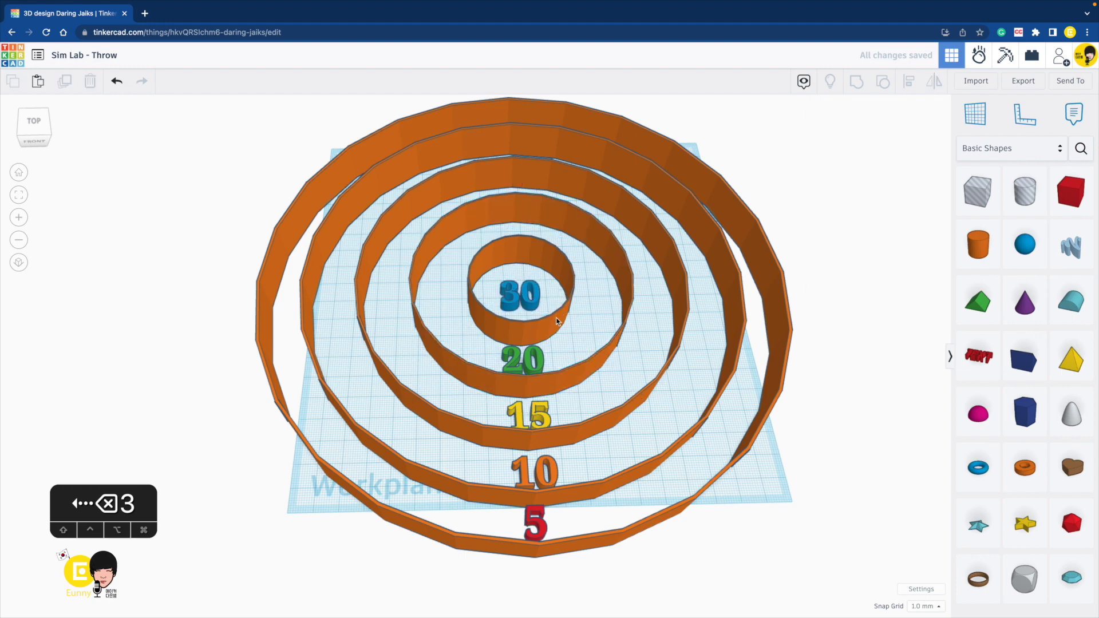
Scale all five rings together proportionally about their centre to 205 mm by 205 mm
drag(822, 456, 589, 261)
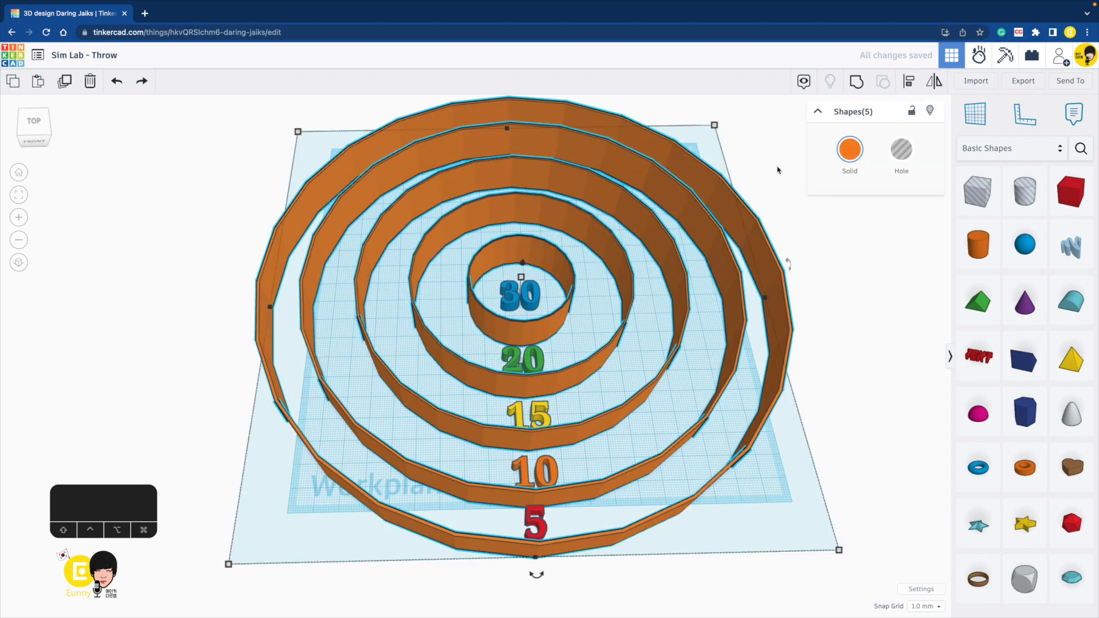
click(715, 125)
drag(716, 127, 701, 165)
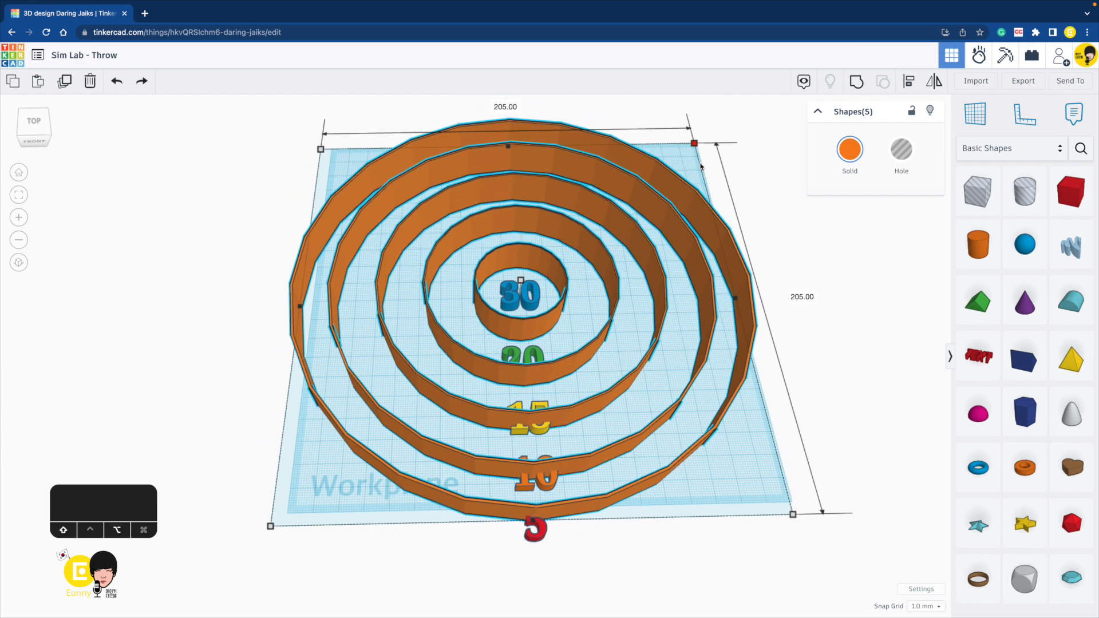
click(673, 551)
Align all rings and score numbers to a common centre line across the target's width
right_drag(707, 452, 667, 559)
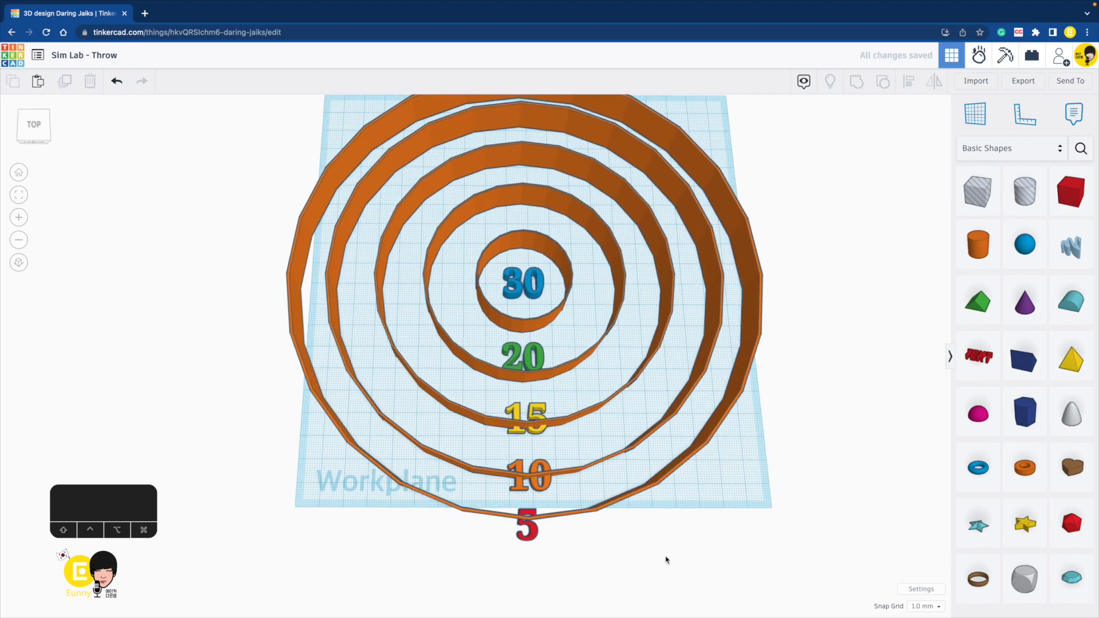
drag(659, 564, 445, 258)
key(l)
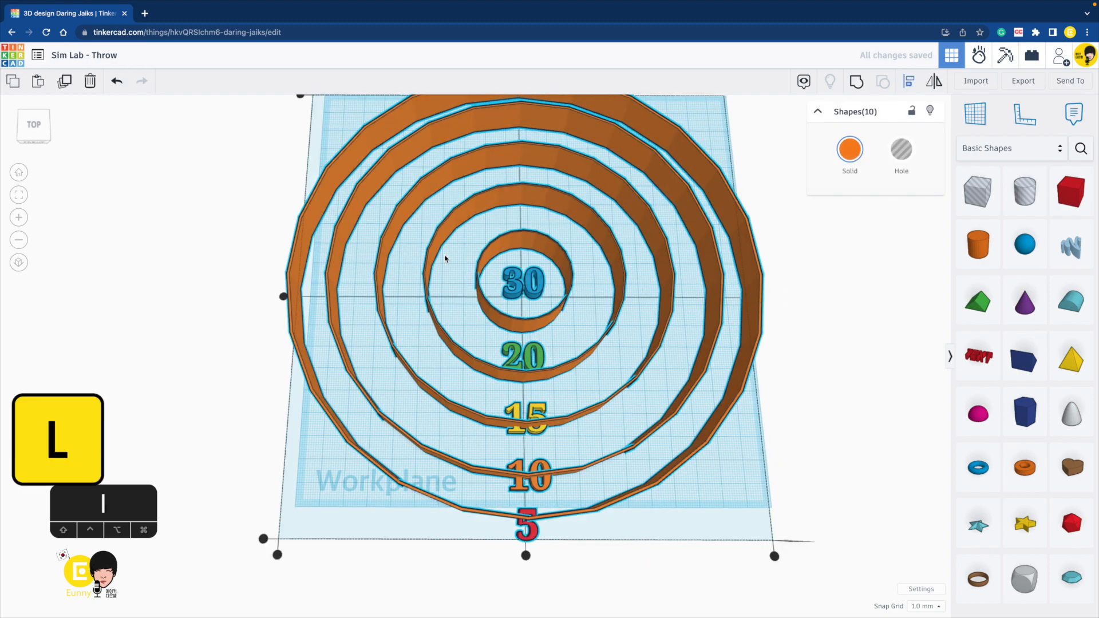
click(525, 555)
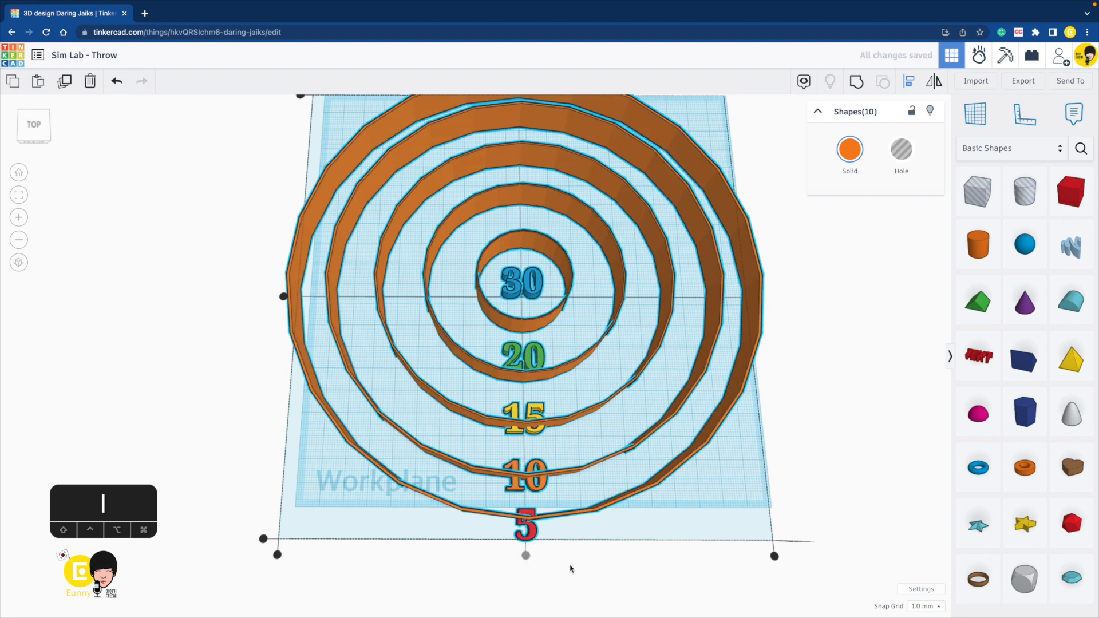
click(693, 370)
Move the 15 and the 10 slightly towards the target's centre so each sits clear inside its own band
drag(531, 413, 536, 402)
click(538, 462)
key(Up)
key(Up)
key(Up)
key(Up)
key(Up)
key(Up)
key(Up)
key(Up)
key(Up)
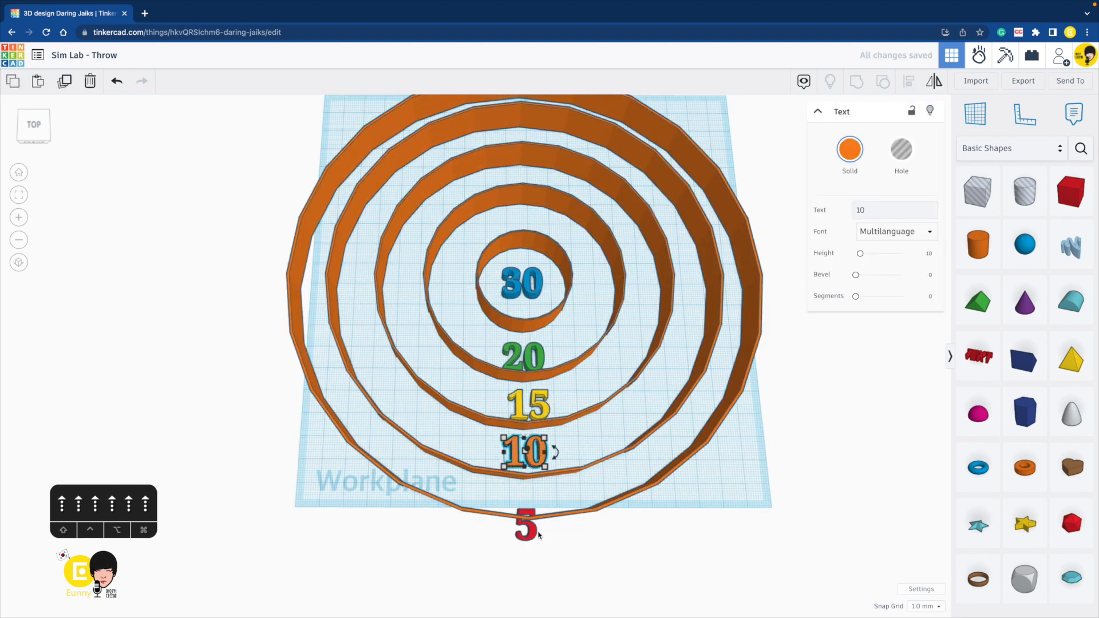
Move the red 5 towards the target's centre so it sits just inside the outermost ring
click(533, 533)
key(Up)
key(Up)
key(Up)
key(Up)
key(Up)
key(Up)
key(Up)
key(Up)
key(Up)
key(Up)
key(Up)
Recolour the five rings white and group them together
click(761, 467)
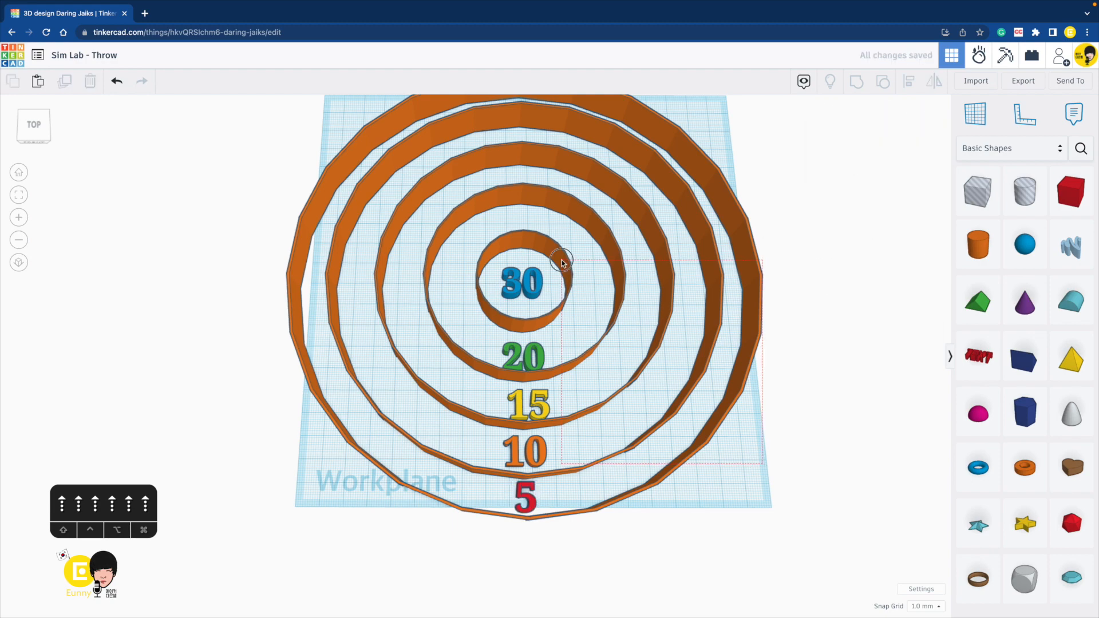
click(851, 150)
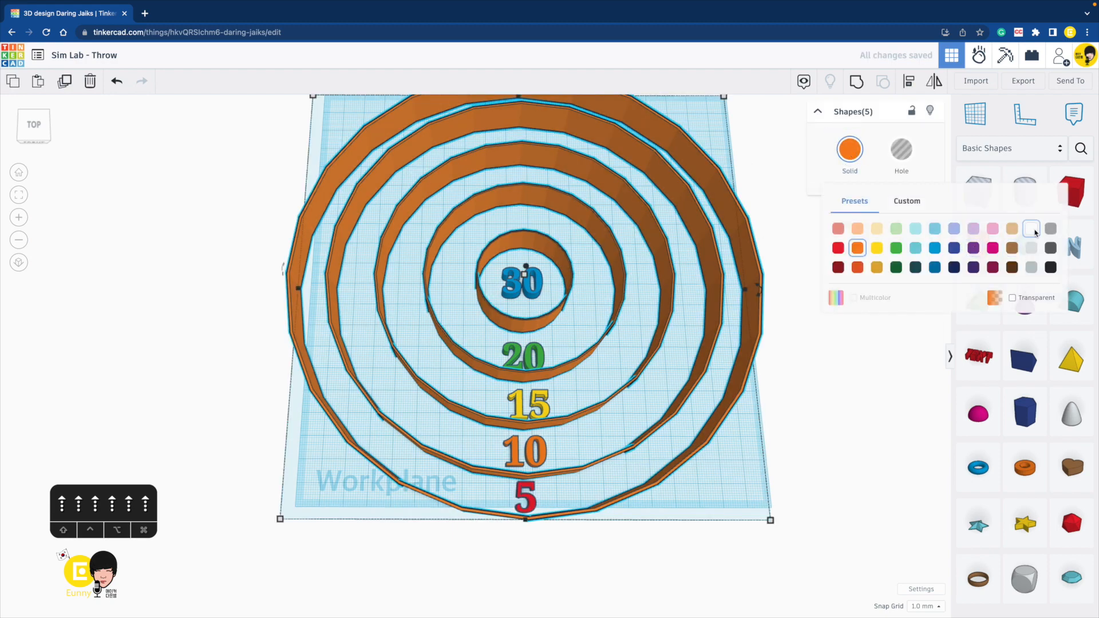
click(1036, 232)
click(858, 87)
click(815, 514)
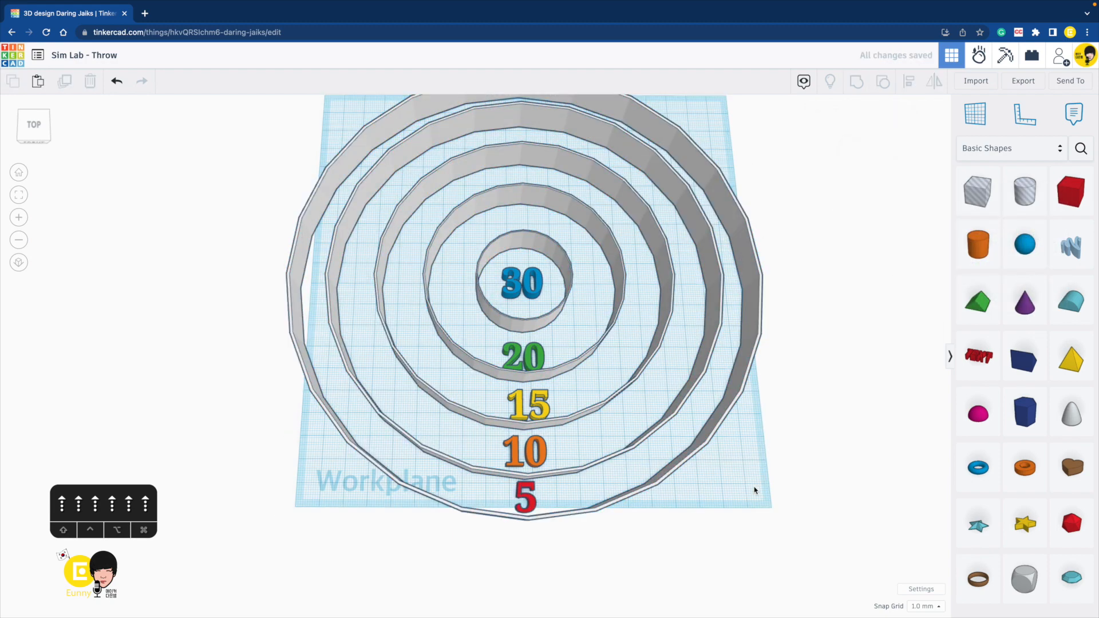
Open the design in Sim Lab and select the 30, 20, 15 and 10 in turn to check their material settings
mouse_move(755, 488)
right_down()
mouse_move(704, 445)
mouse_move(783, 393)
mouse_move(760, 480)
right_up()
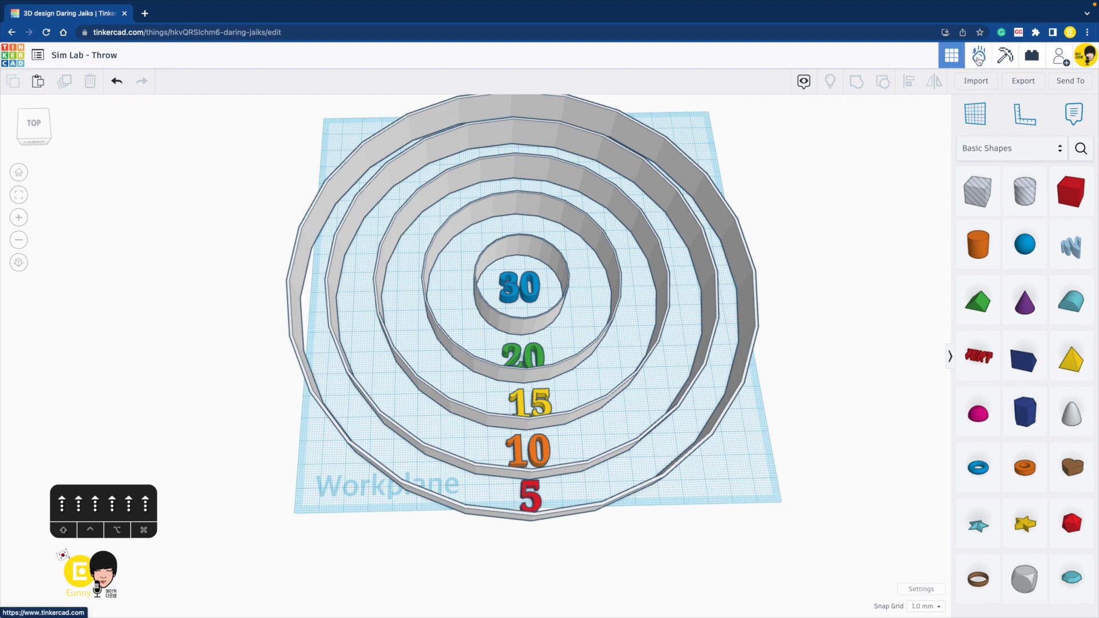
click(979, 56)
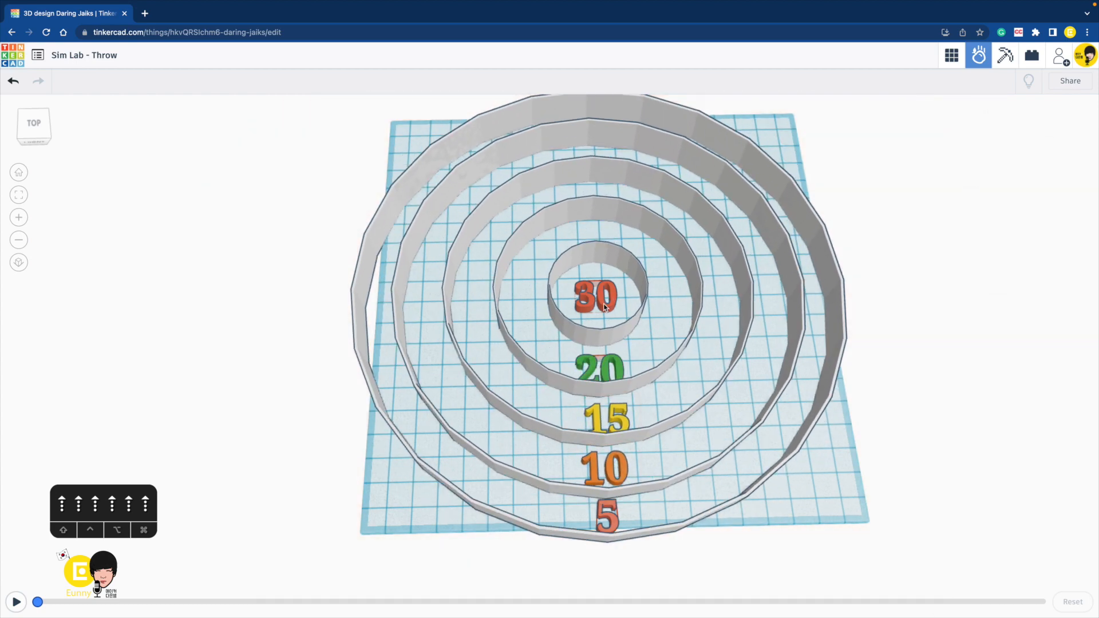
click(605, 308)
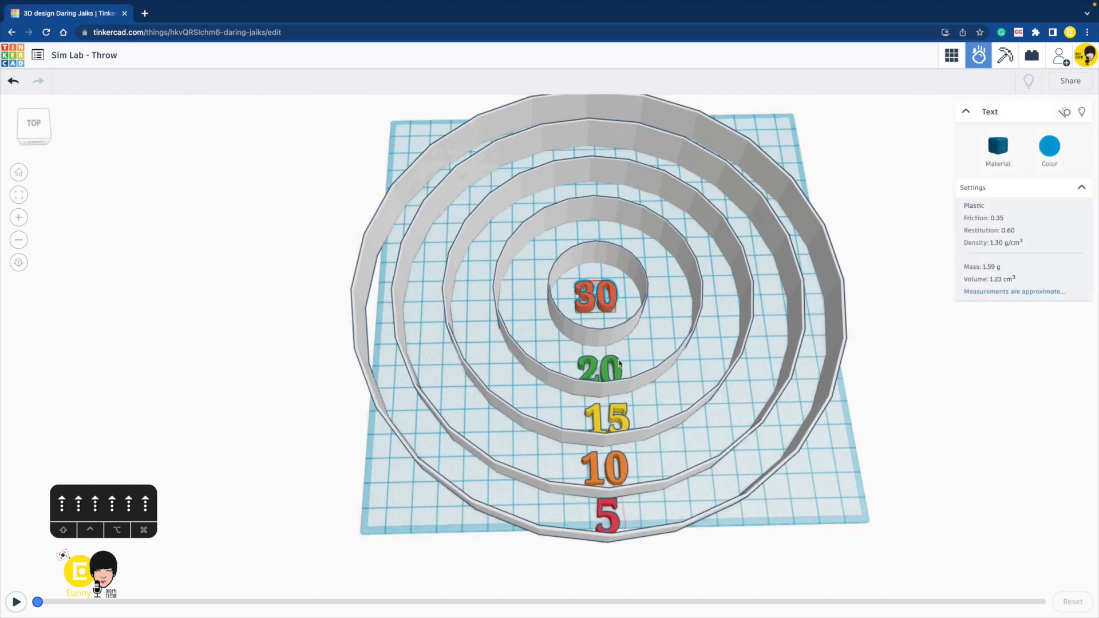
click(614, 371)
click(621, 422)
click(622, 472)
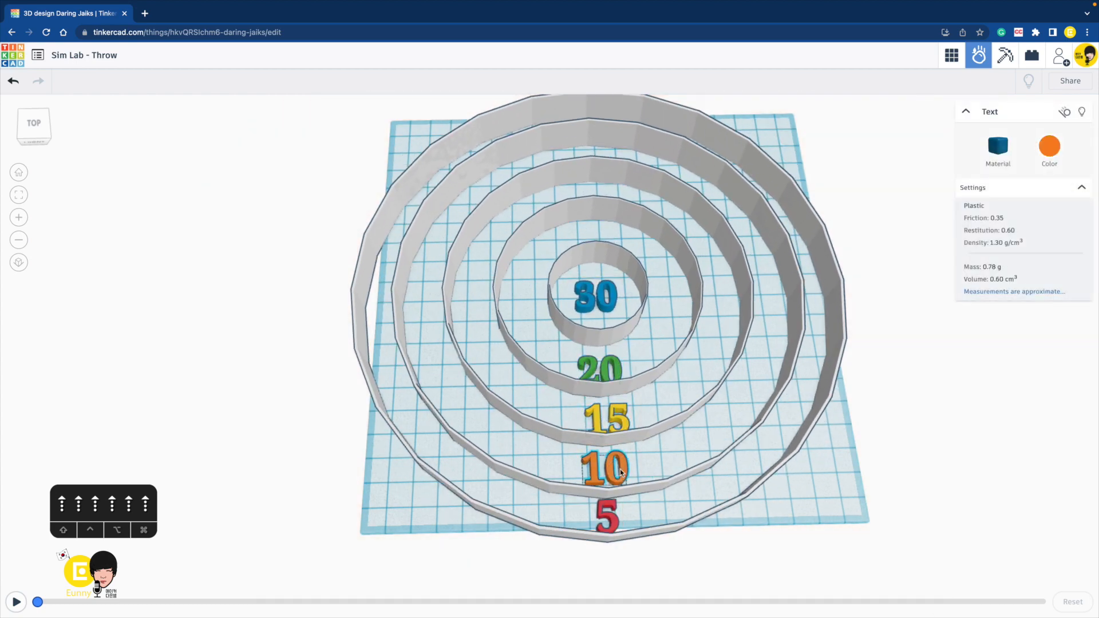
click(851, 442)
Start the simulation and throw an object onto the ring target from above
right_drag(917, 369, 802, 514)
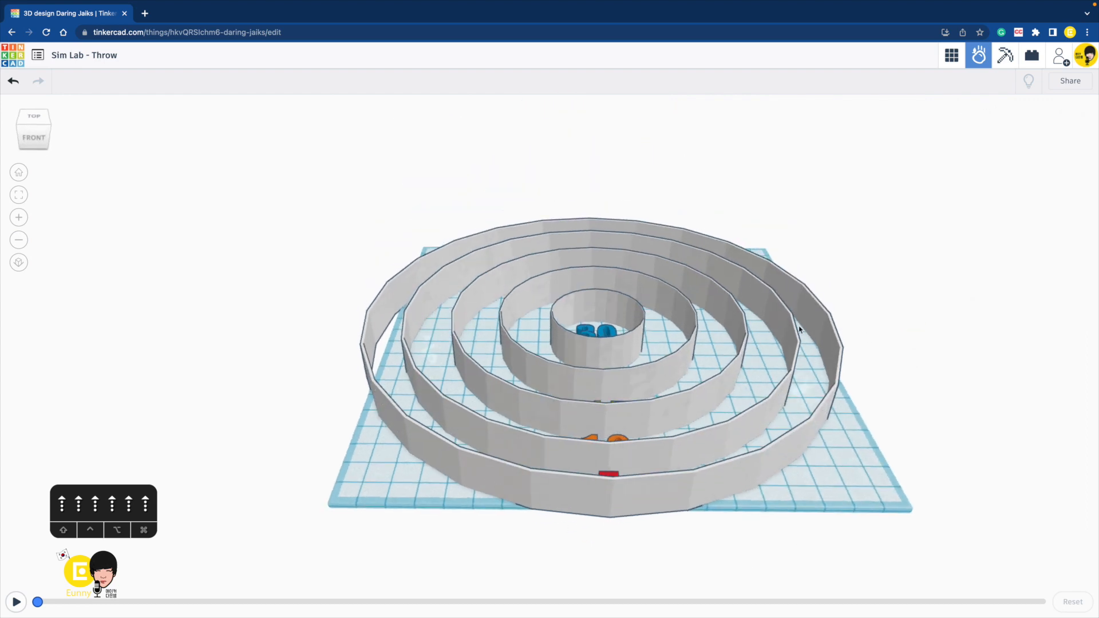
right_drag(905, 318, 639, 346)
scroll(904, 373, down, 4)
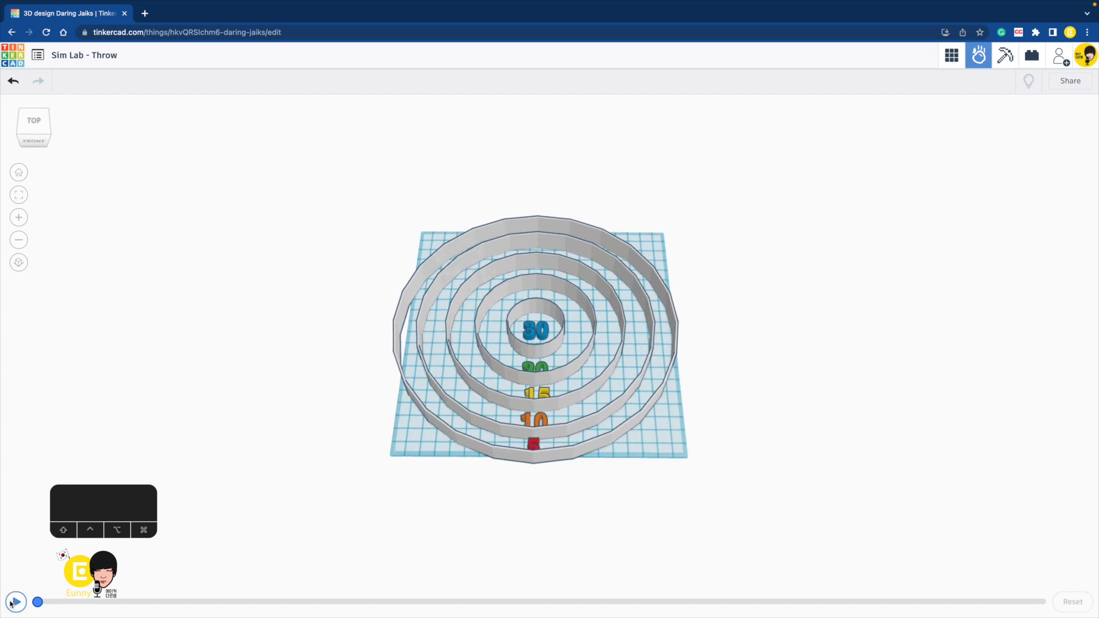
click(15, 602)
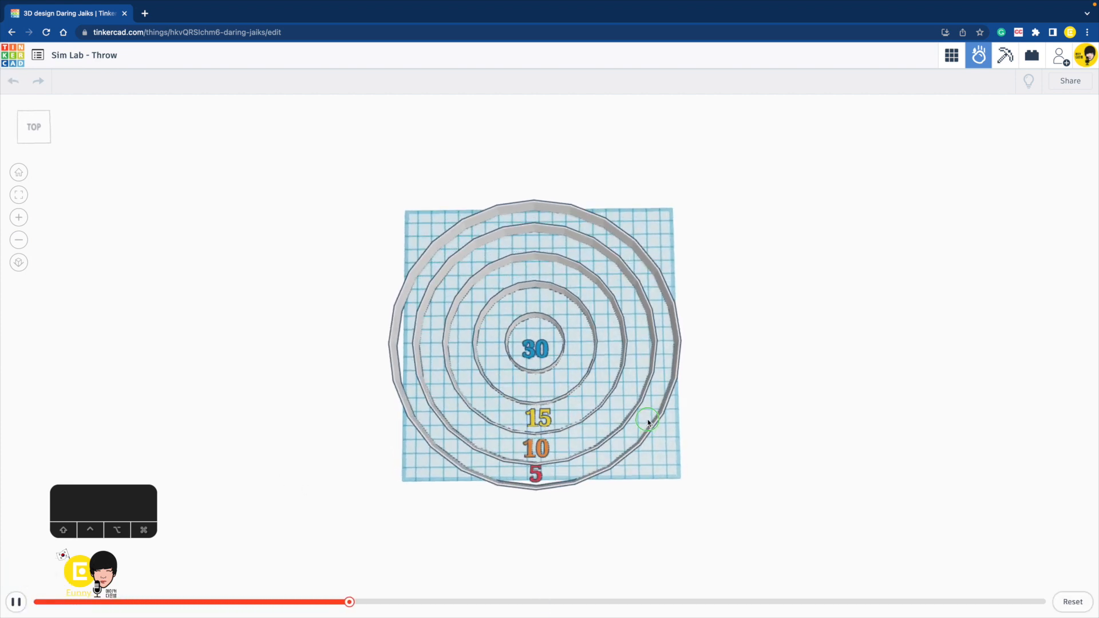
right_drag(638, 343, 634, 323)
key(space)
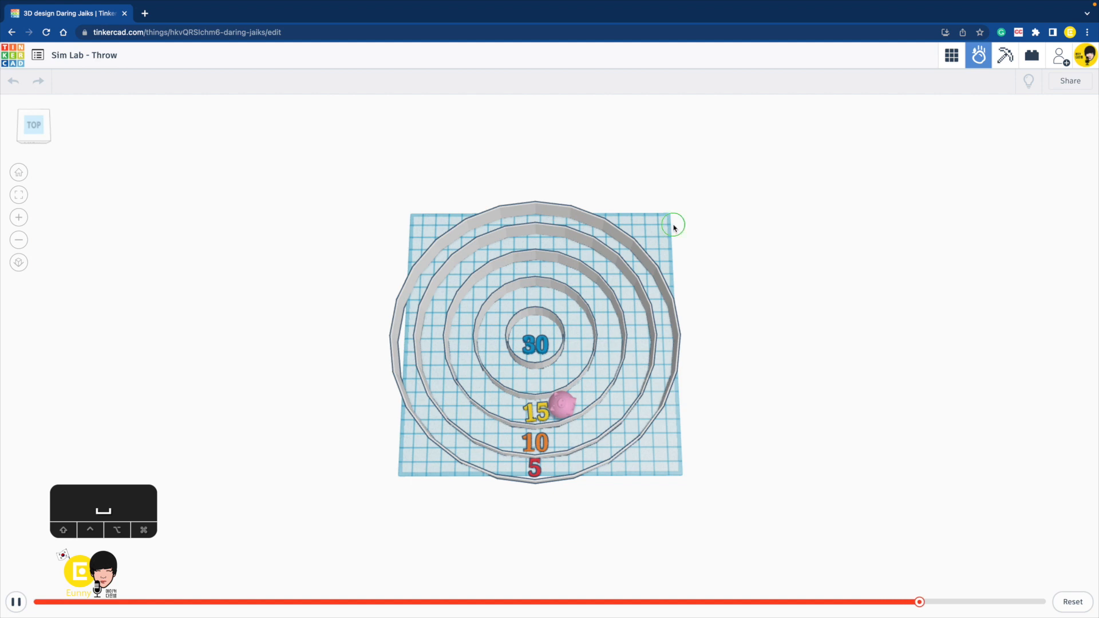
Throw several more objects at different spots on the target from an angled view
right_drag(674, 227, 699, 191)
key(space)
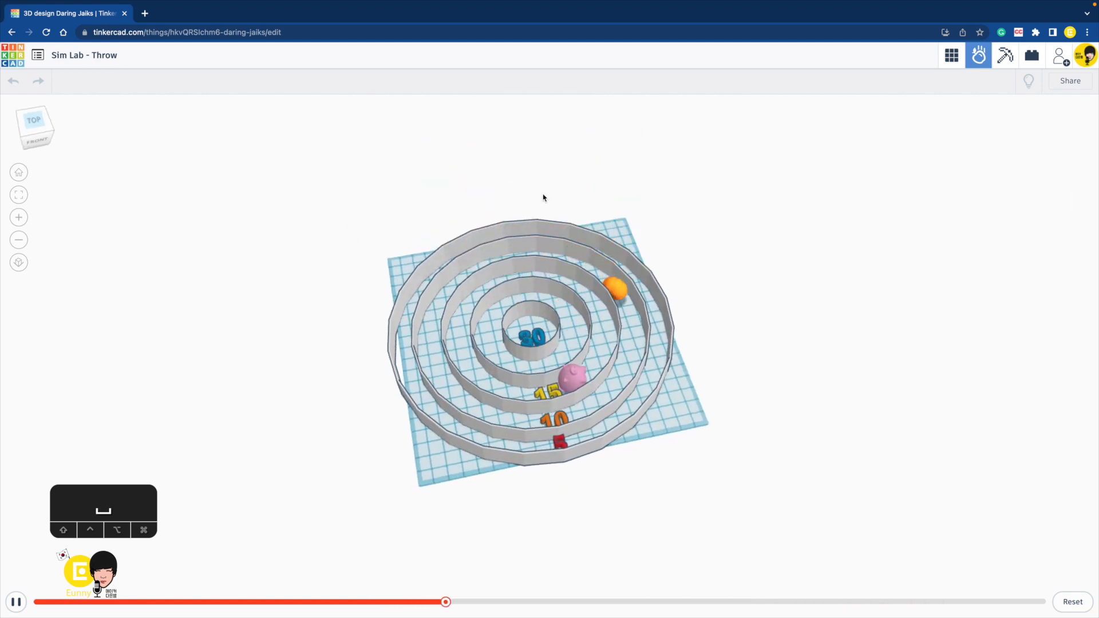
key(space)
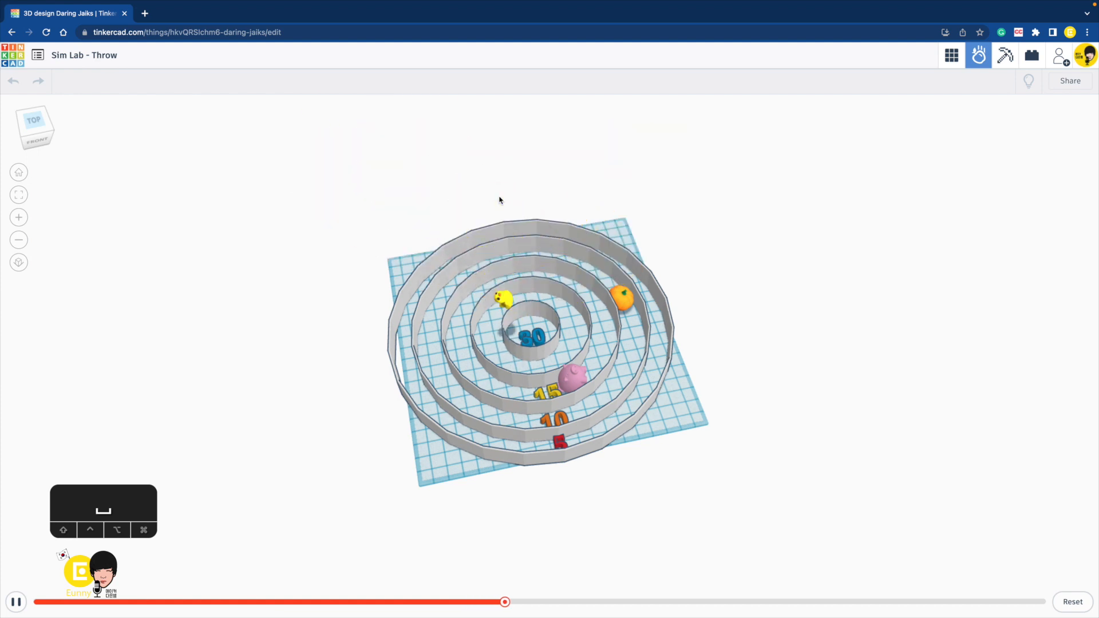
click(445, 232)
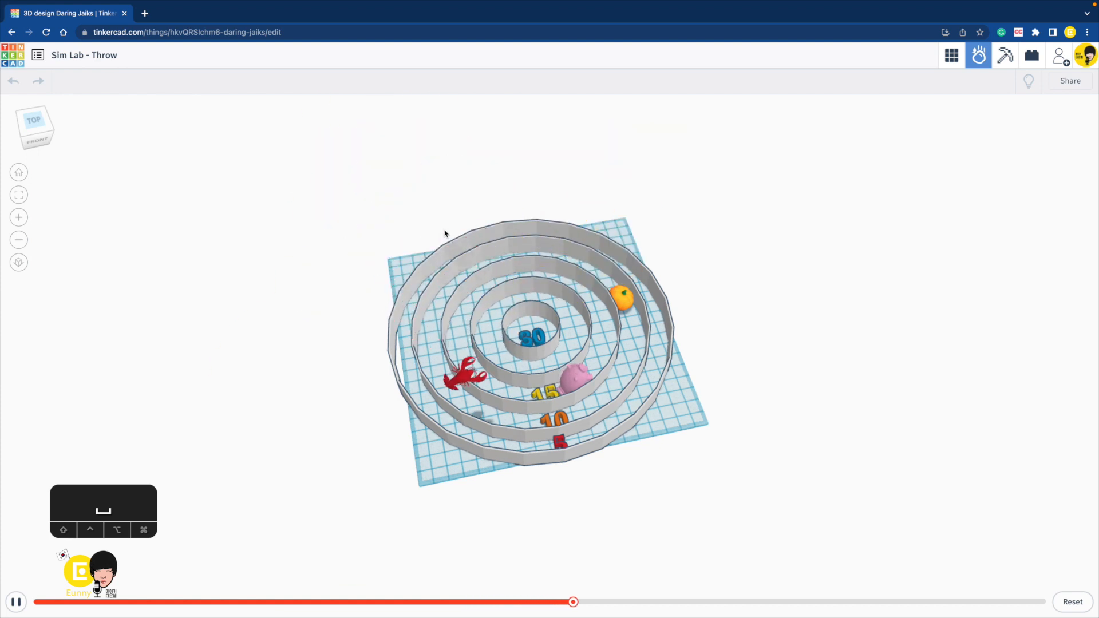
click(501, 242)
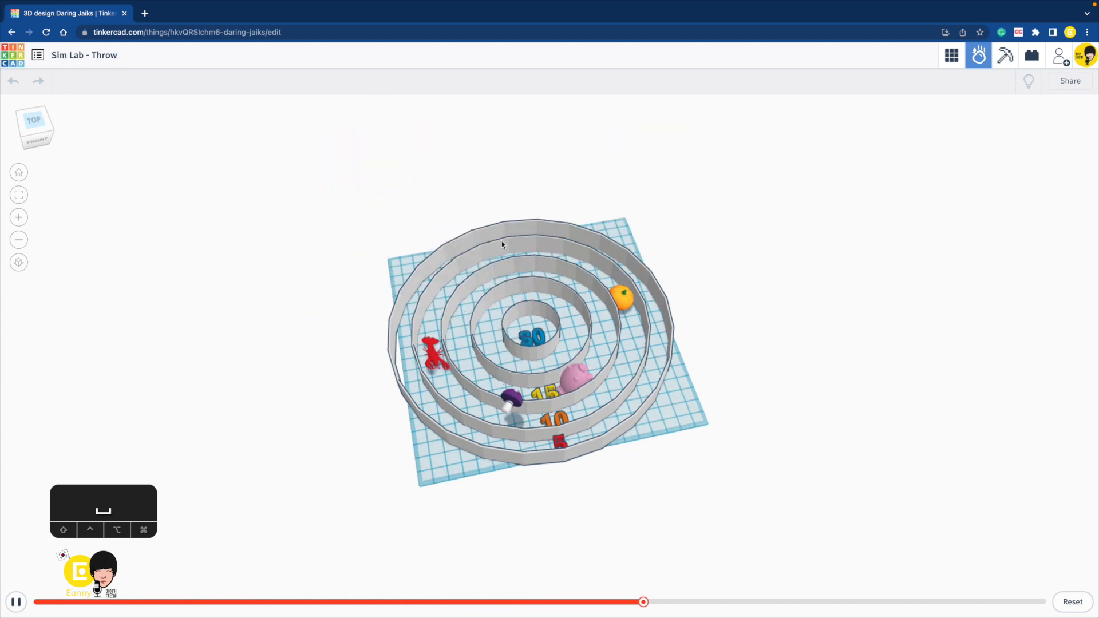
click(595, 201)
click(574, 358)
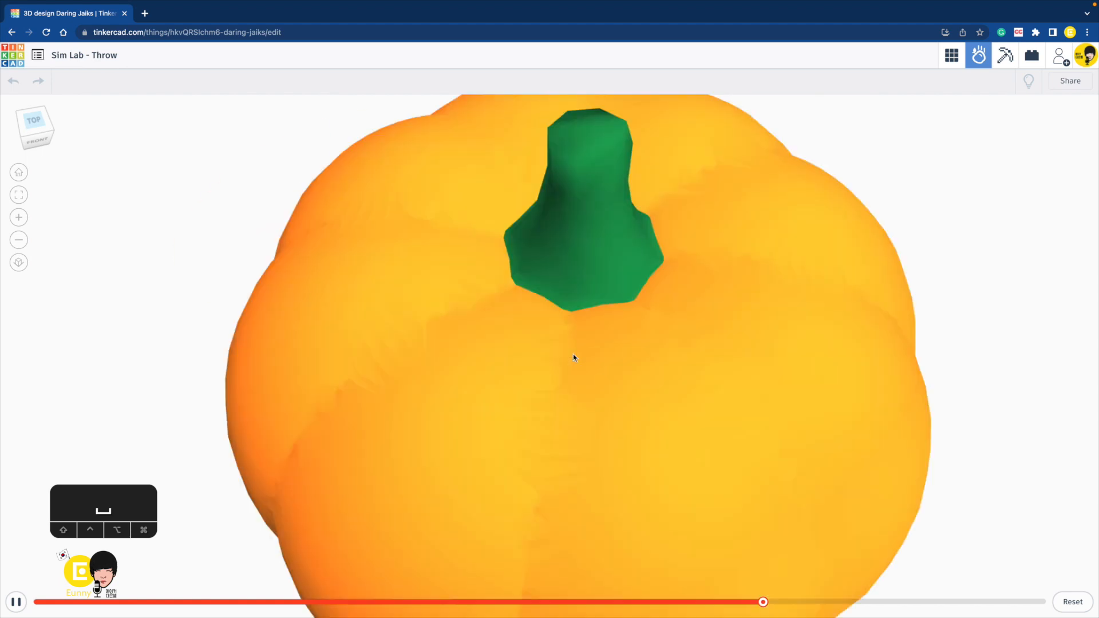
Keep throwing objects at the centre ring and the surrounding rings of the target while the simulation runs
click(482, 213)
click(515, 298)
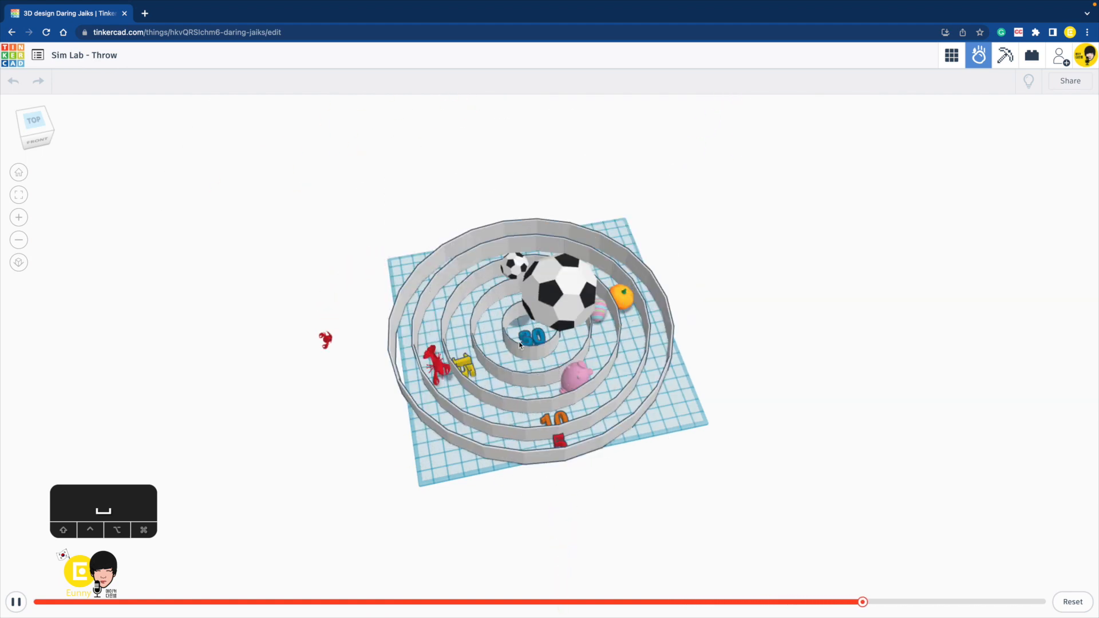
click(529, 289)
key(space)
key(space)
key(space)
key(space)
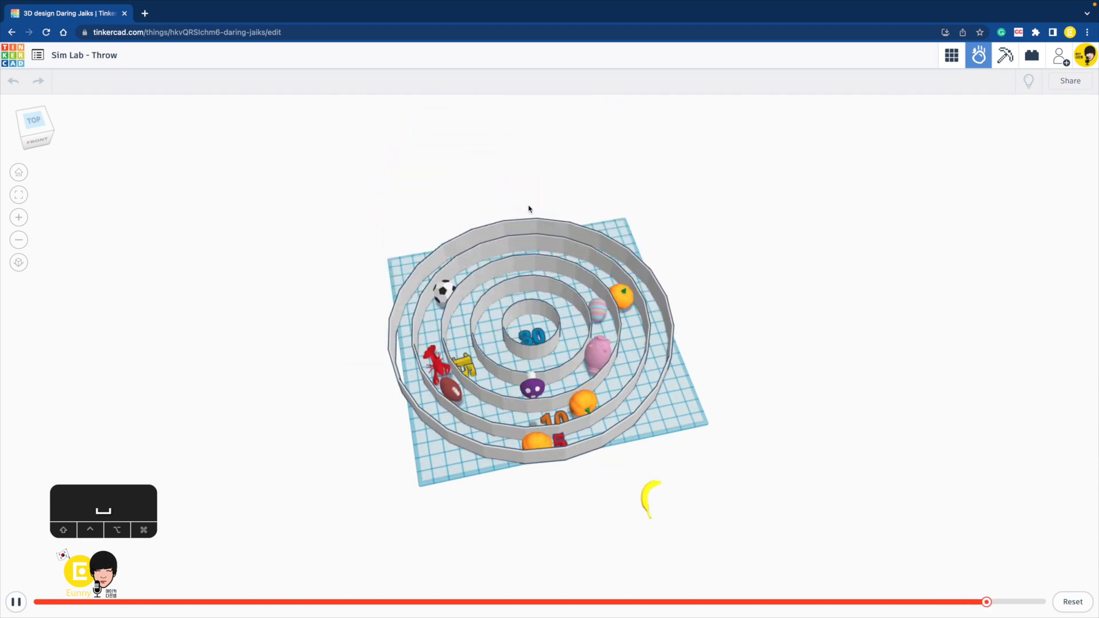
key(space)
key(space)
key(space)
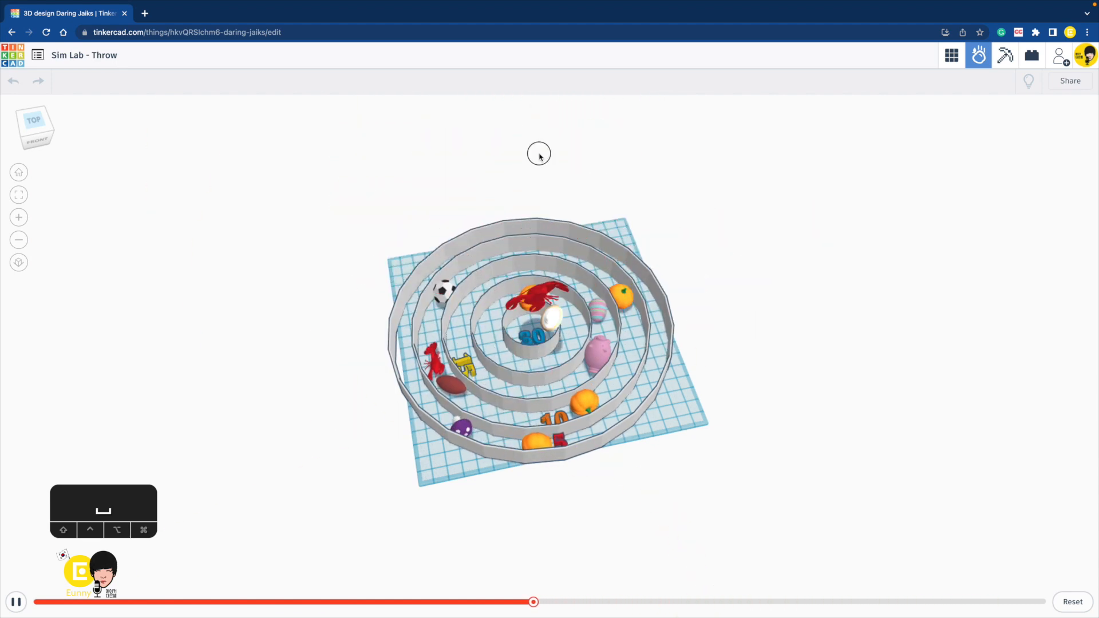
key(space)
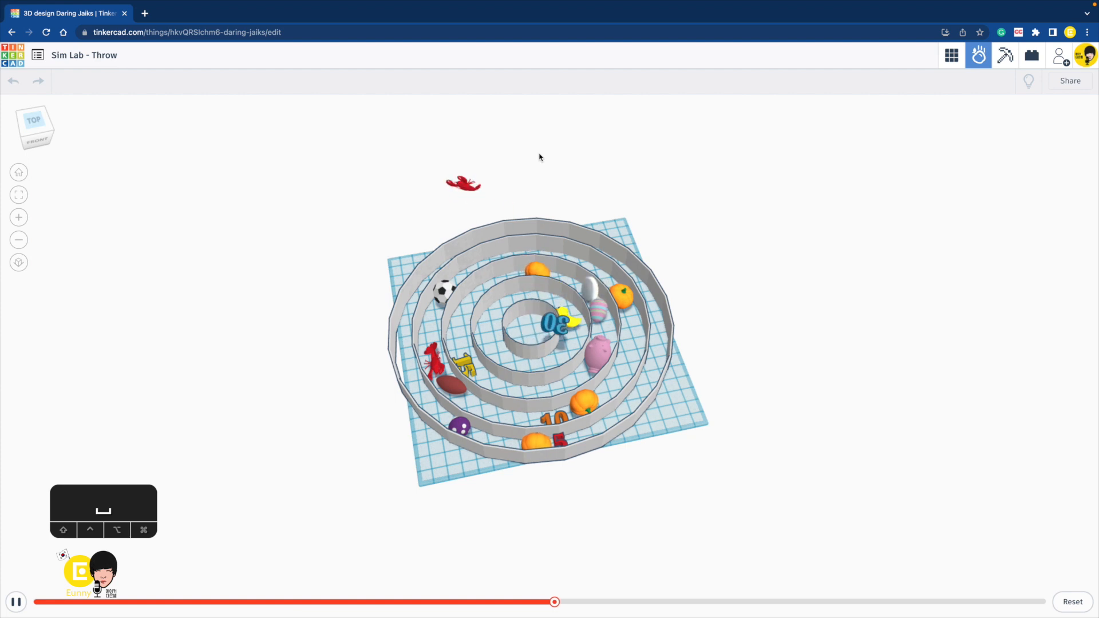
key(space)
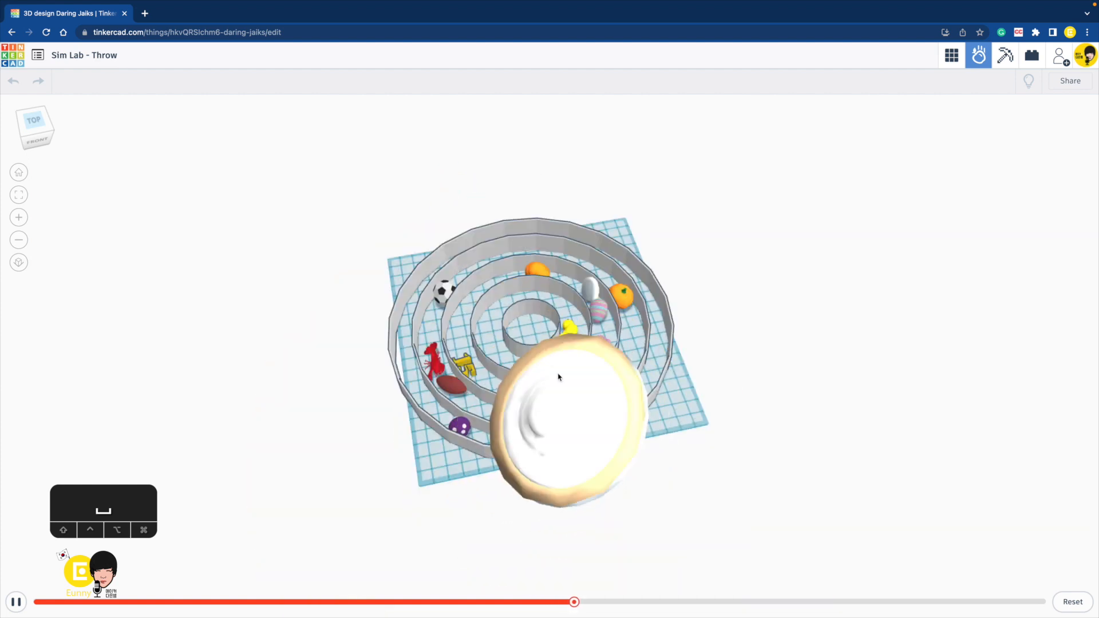
key(space)
key(space)
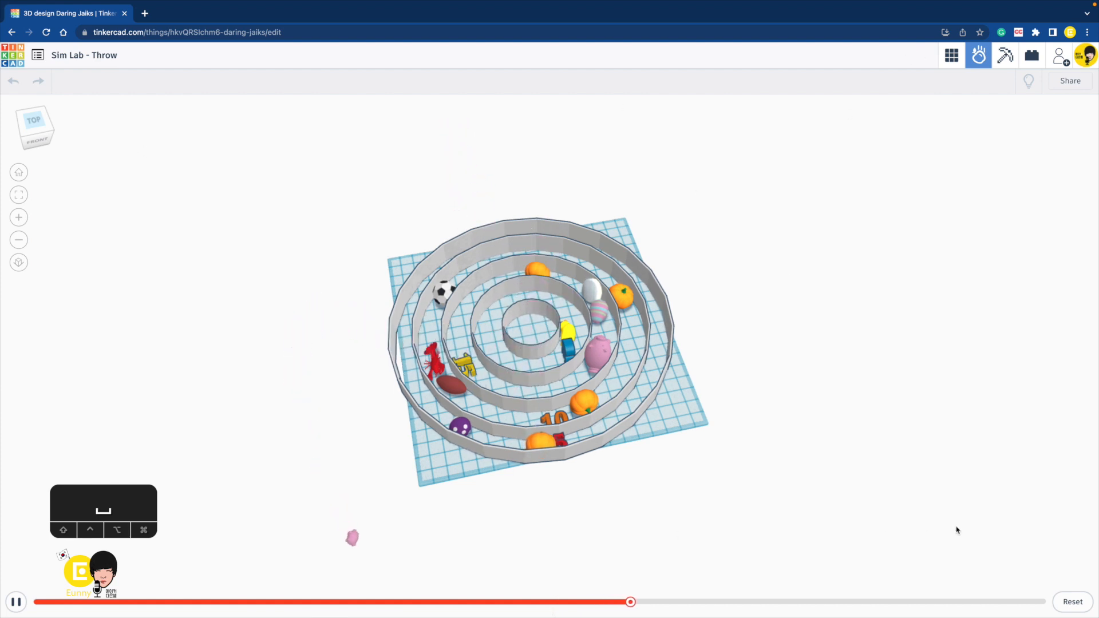
Reset the simulation and make all six shapes, the ring group and the five score numbers, static
click(1085, 602)
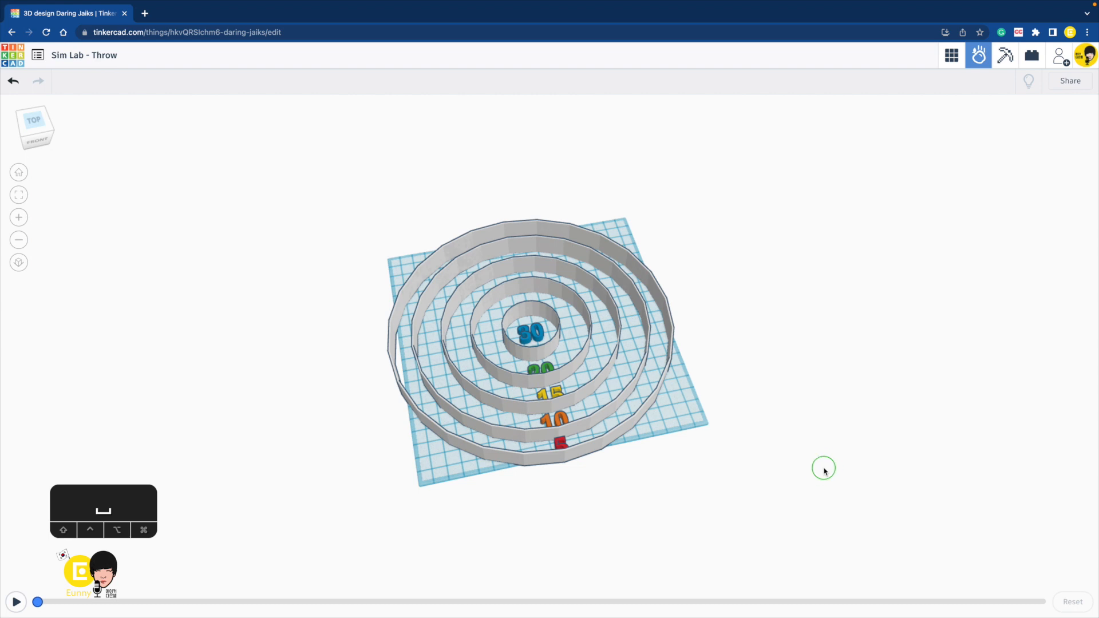
right_drag(824, 470, 779, 544)
drag(499, 326, 497, 318)
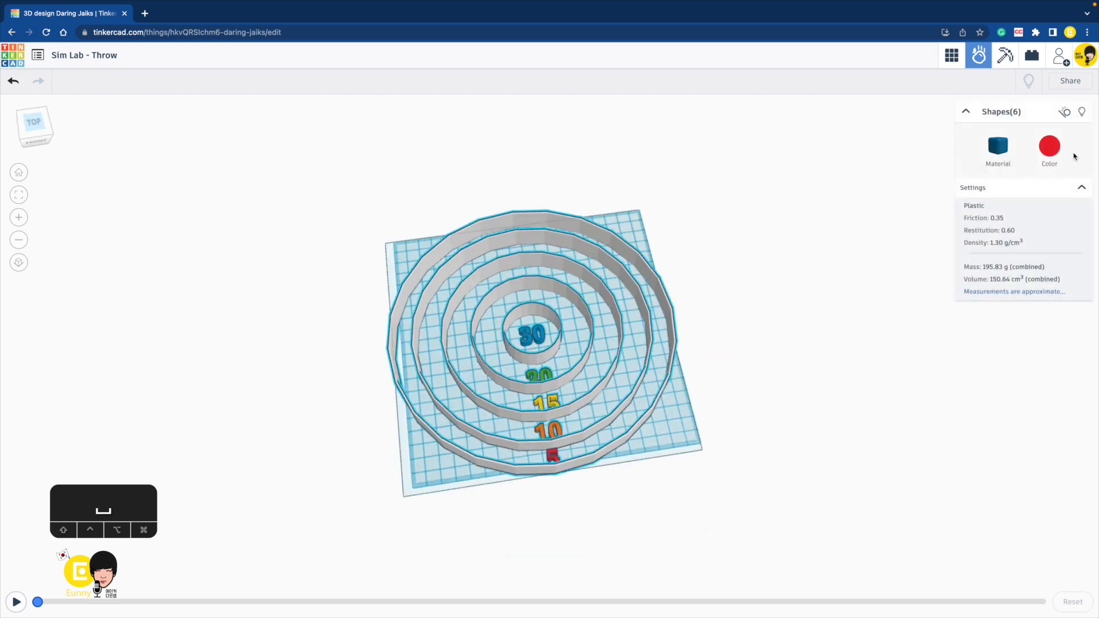
click(1066, 113)
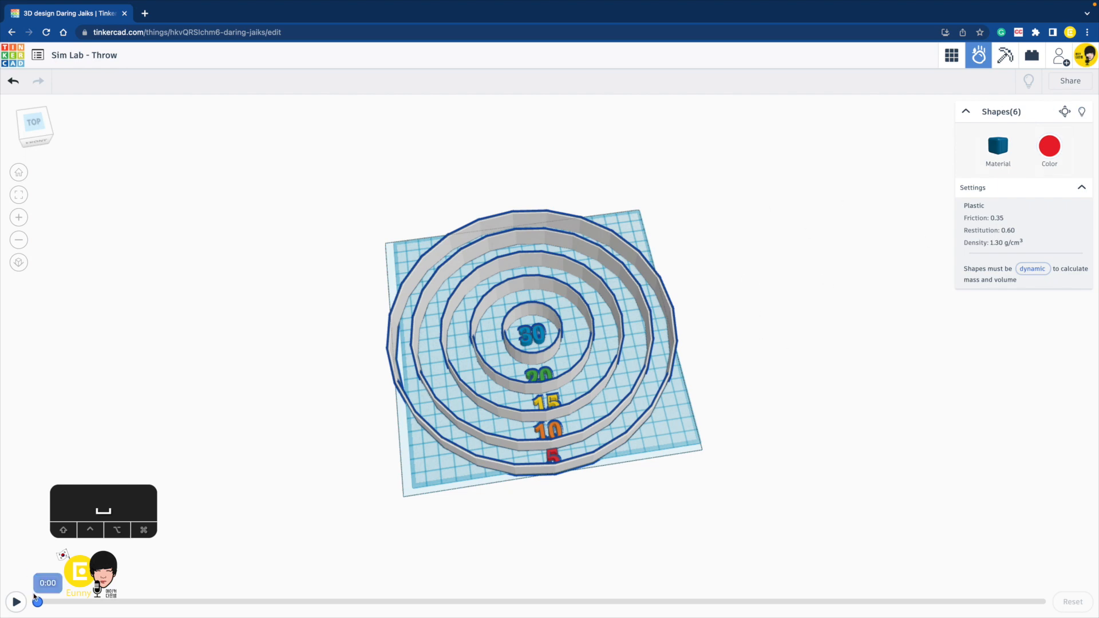
Start the simulation again and throw several objects onto the static ring target
click(17, 602)
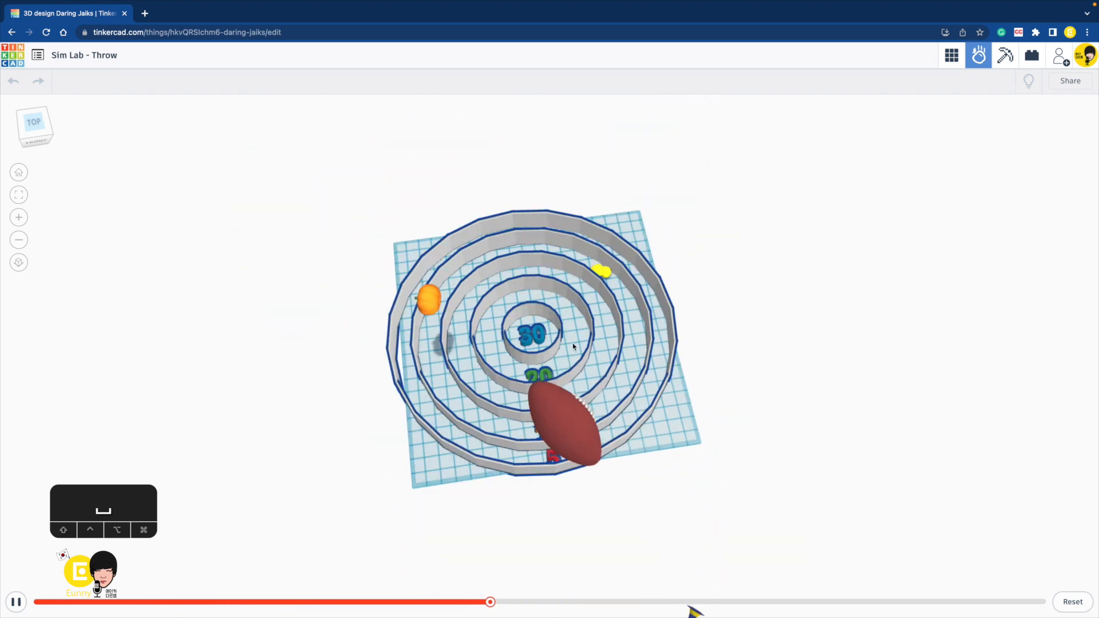
right_drag(503, 178, 535, 132)
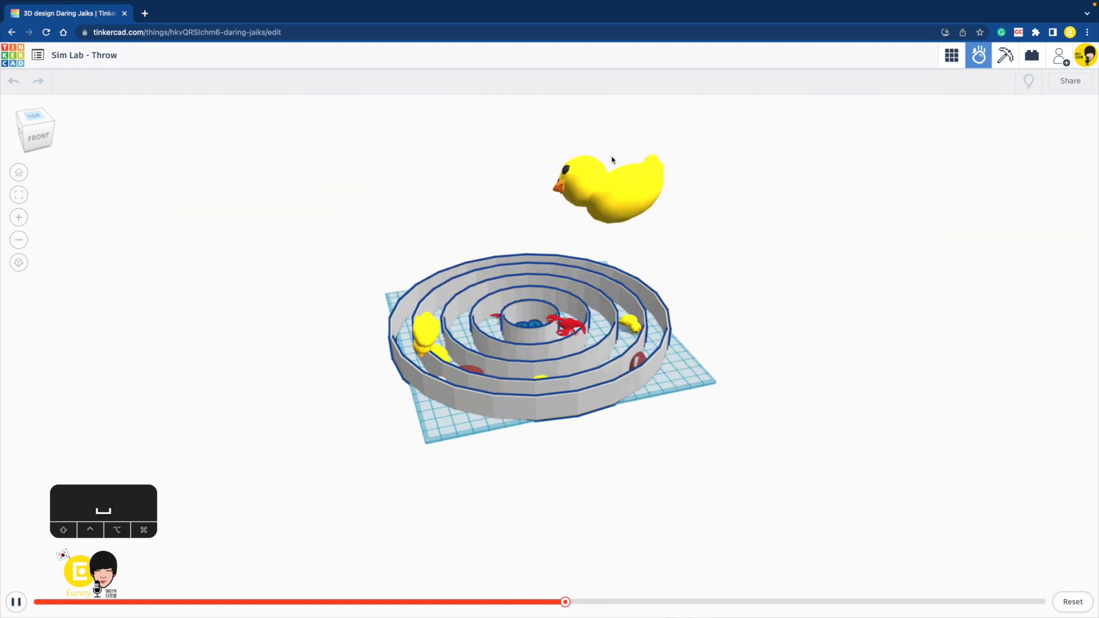
right_drag(523, 106, 527, 151)
key(space)
key(space)
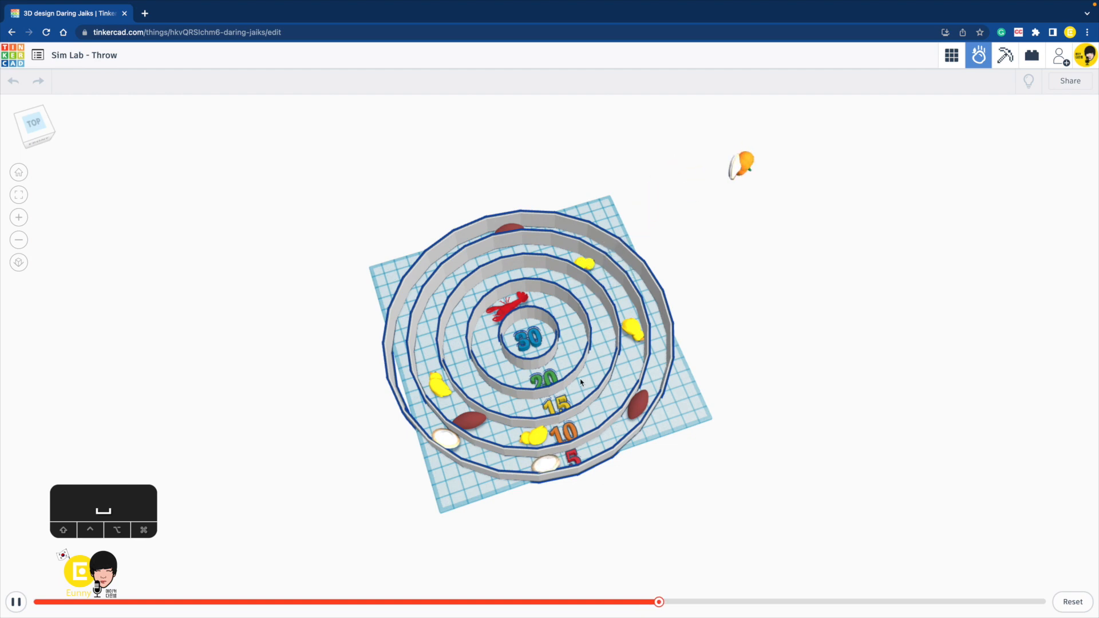
right_drag(707, 291, 696, 350)
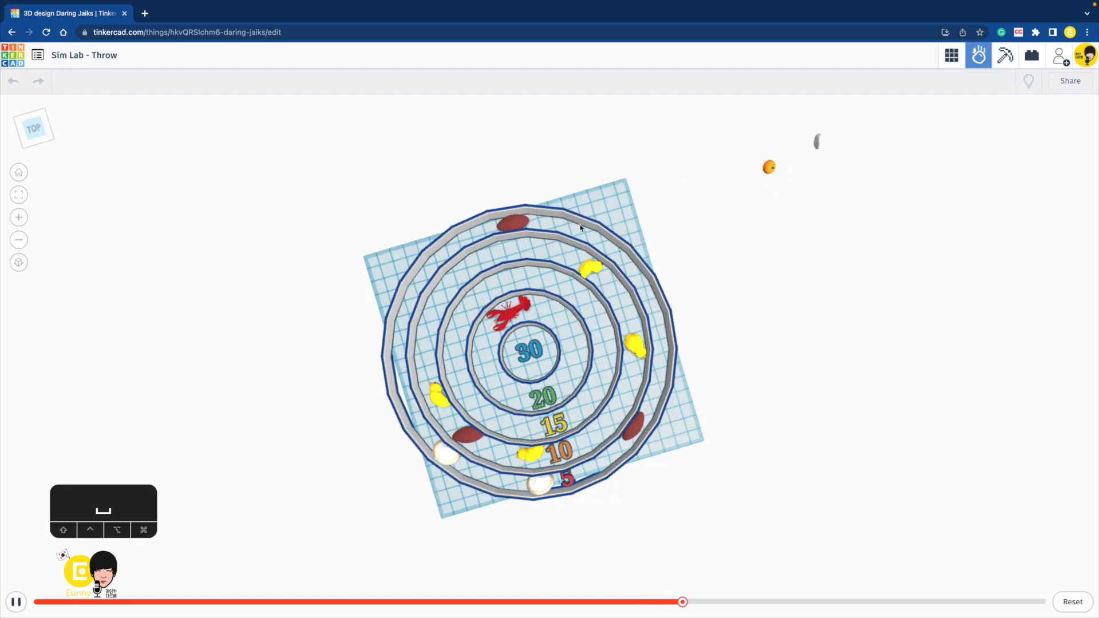
right_drag(594, 264, 567, 270)
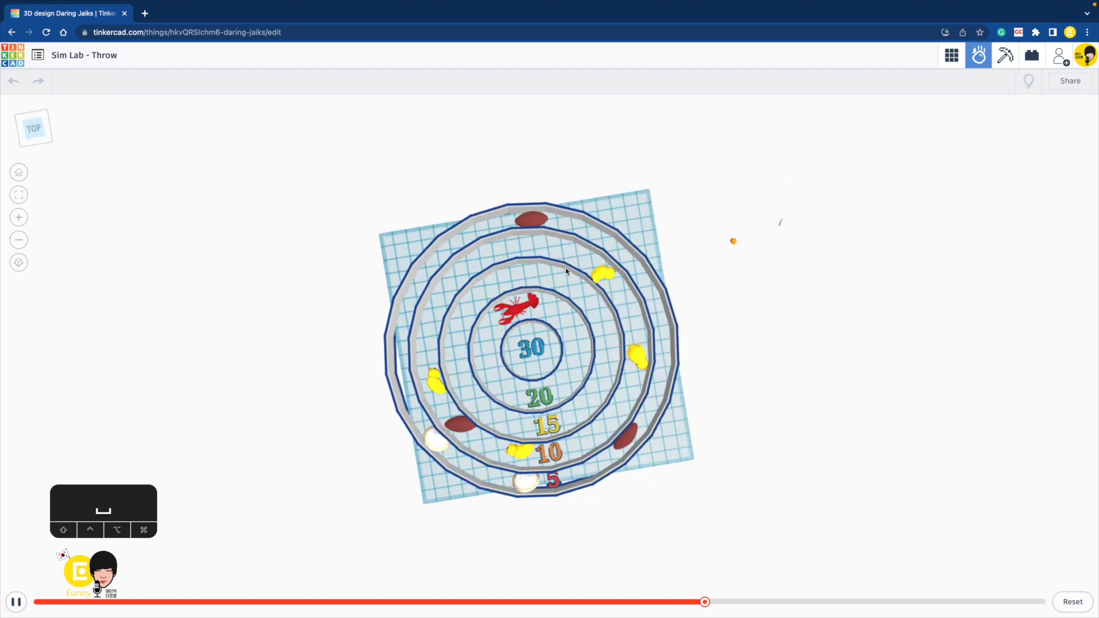